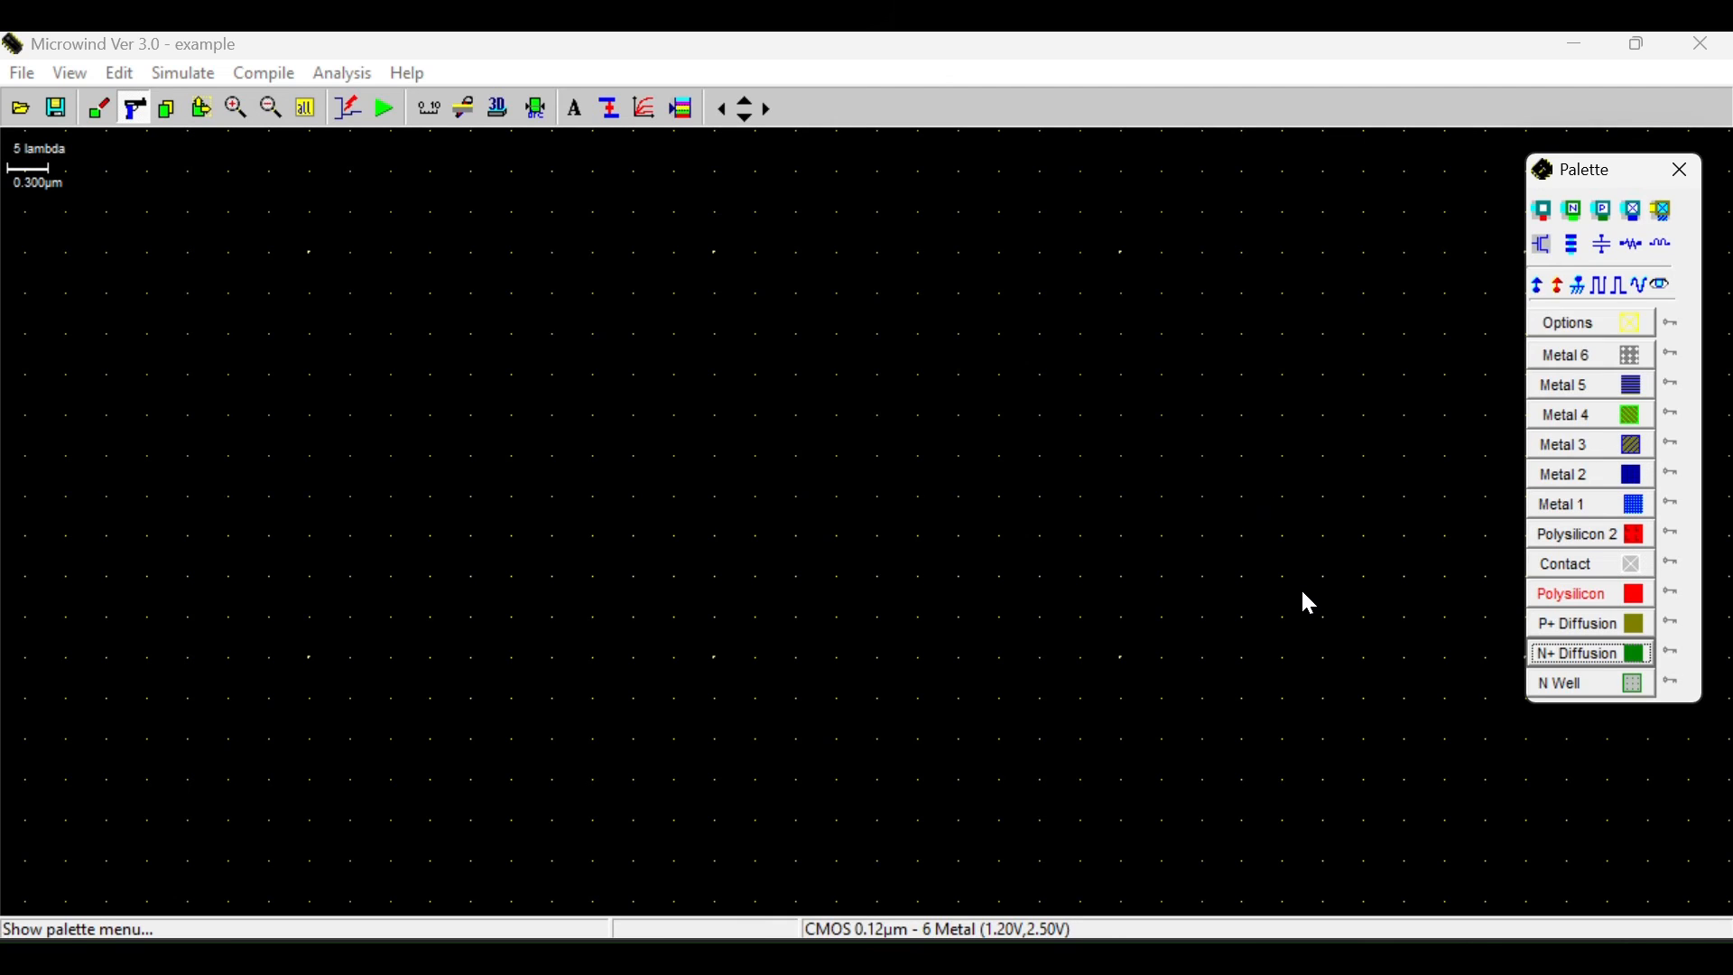
Draw an N+ diffusion strip of about 80 x 5 lambda, and a matching P+ diffusion strip of about 80 x 5 lambda above it.
{"action": "key", "text": "alt+Tab"}
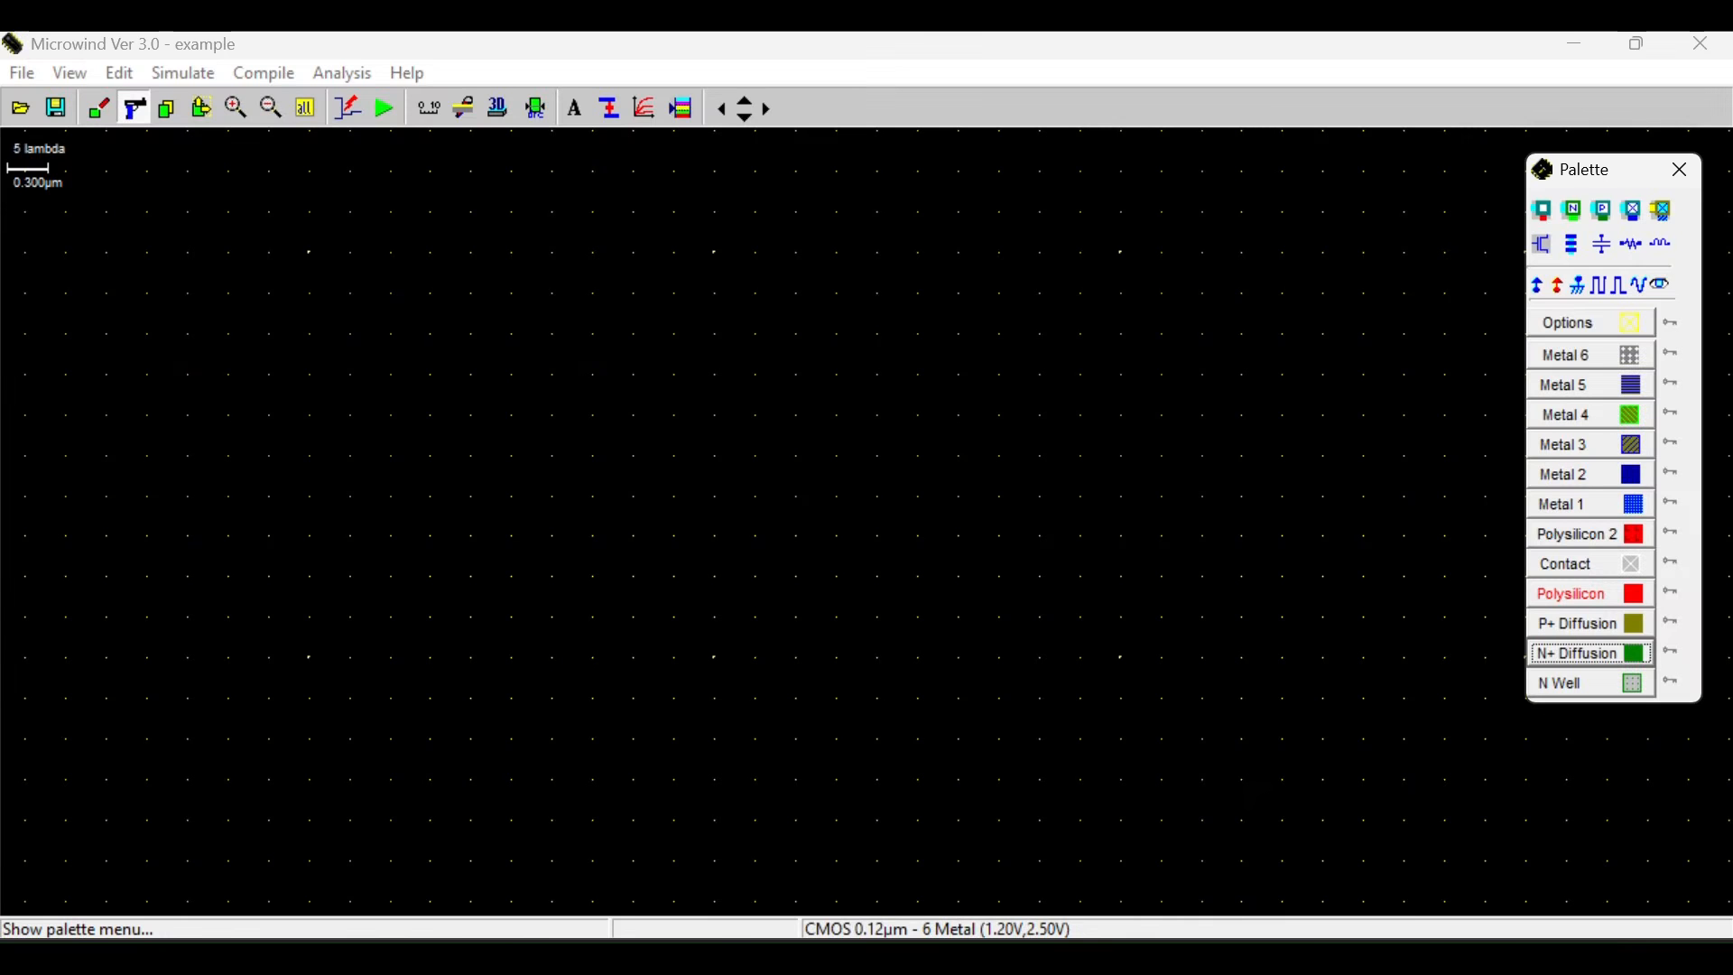
{"action": "left_click", "coordinate": [1603, 659]}
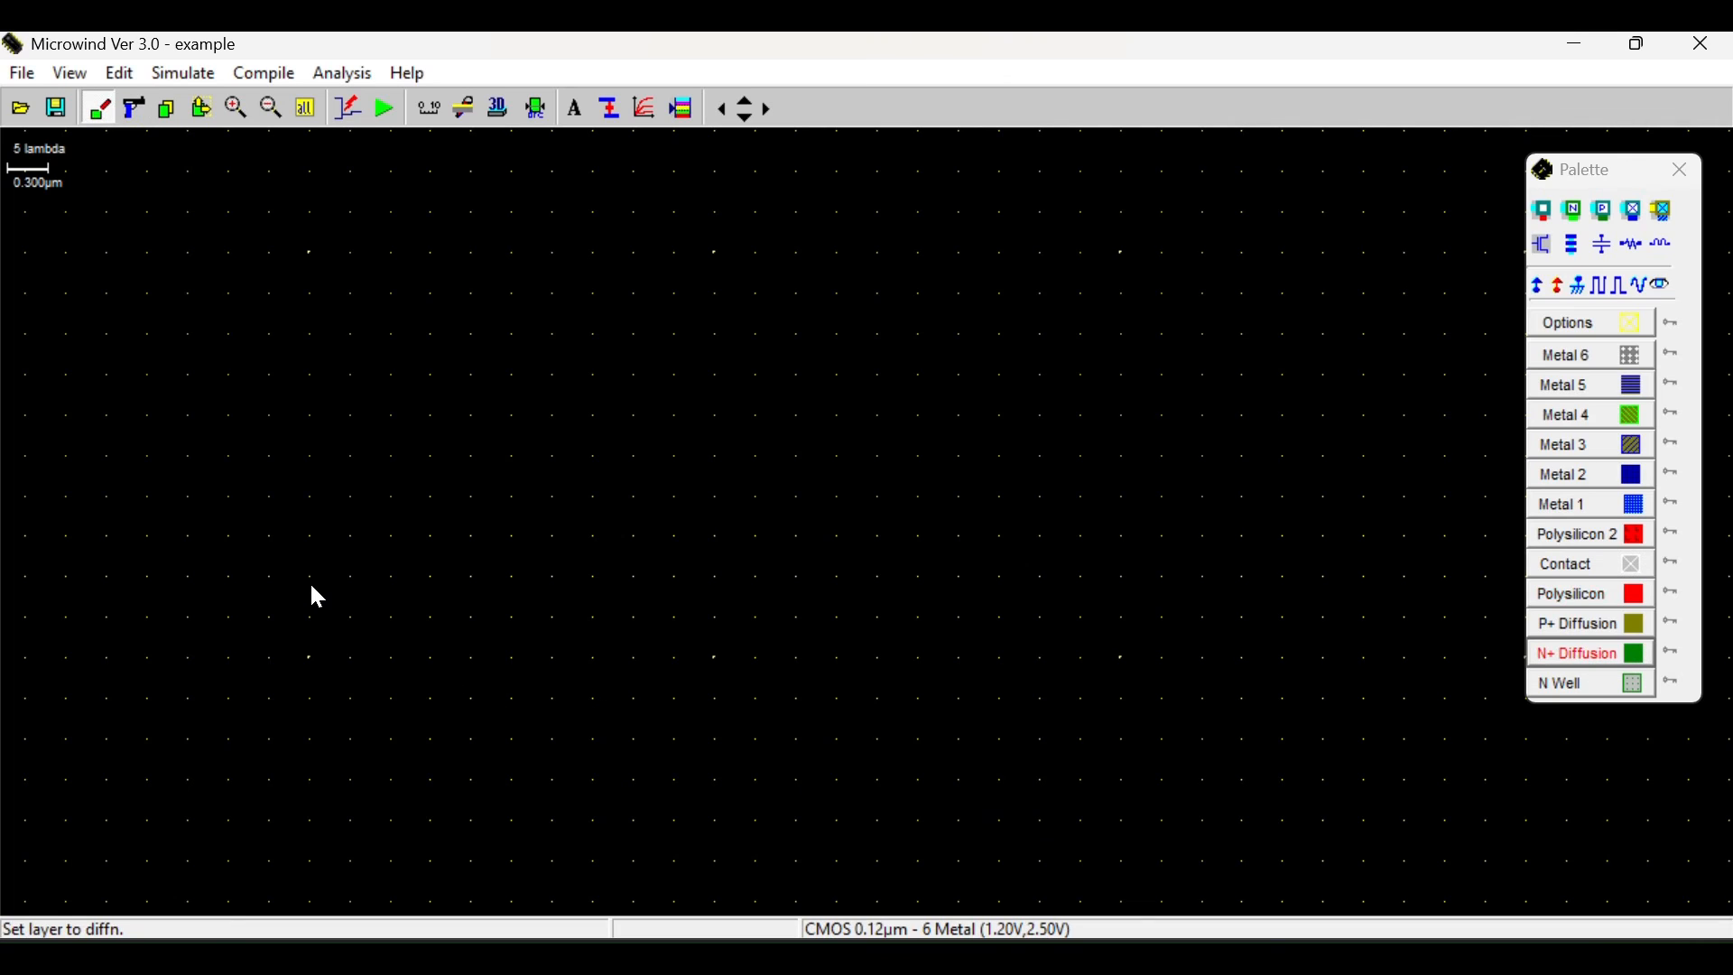
{"action": "left_click_drag", "start_coordinate": [308, 577], "coordinate": [499, 622]}
{"action": "left_click_drag", "start_coordinate": [722, 623], "coordinate": [959, 617]}
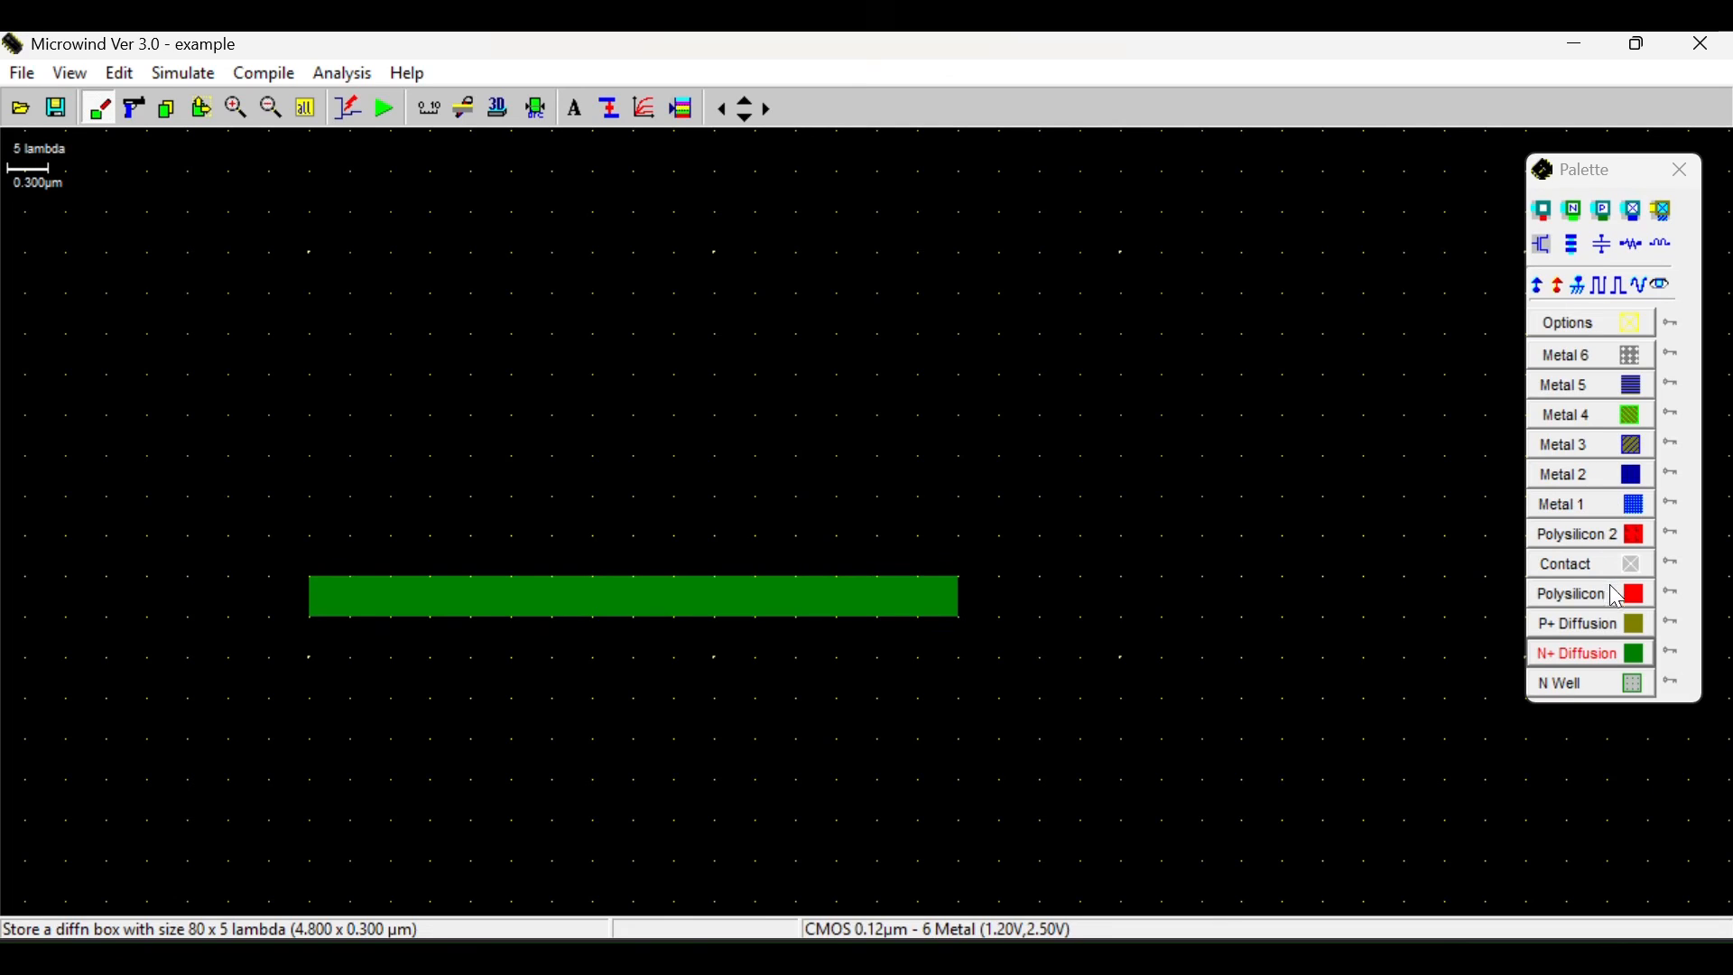
{"action": "left_click", "coordinate": [1623, 629]}
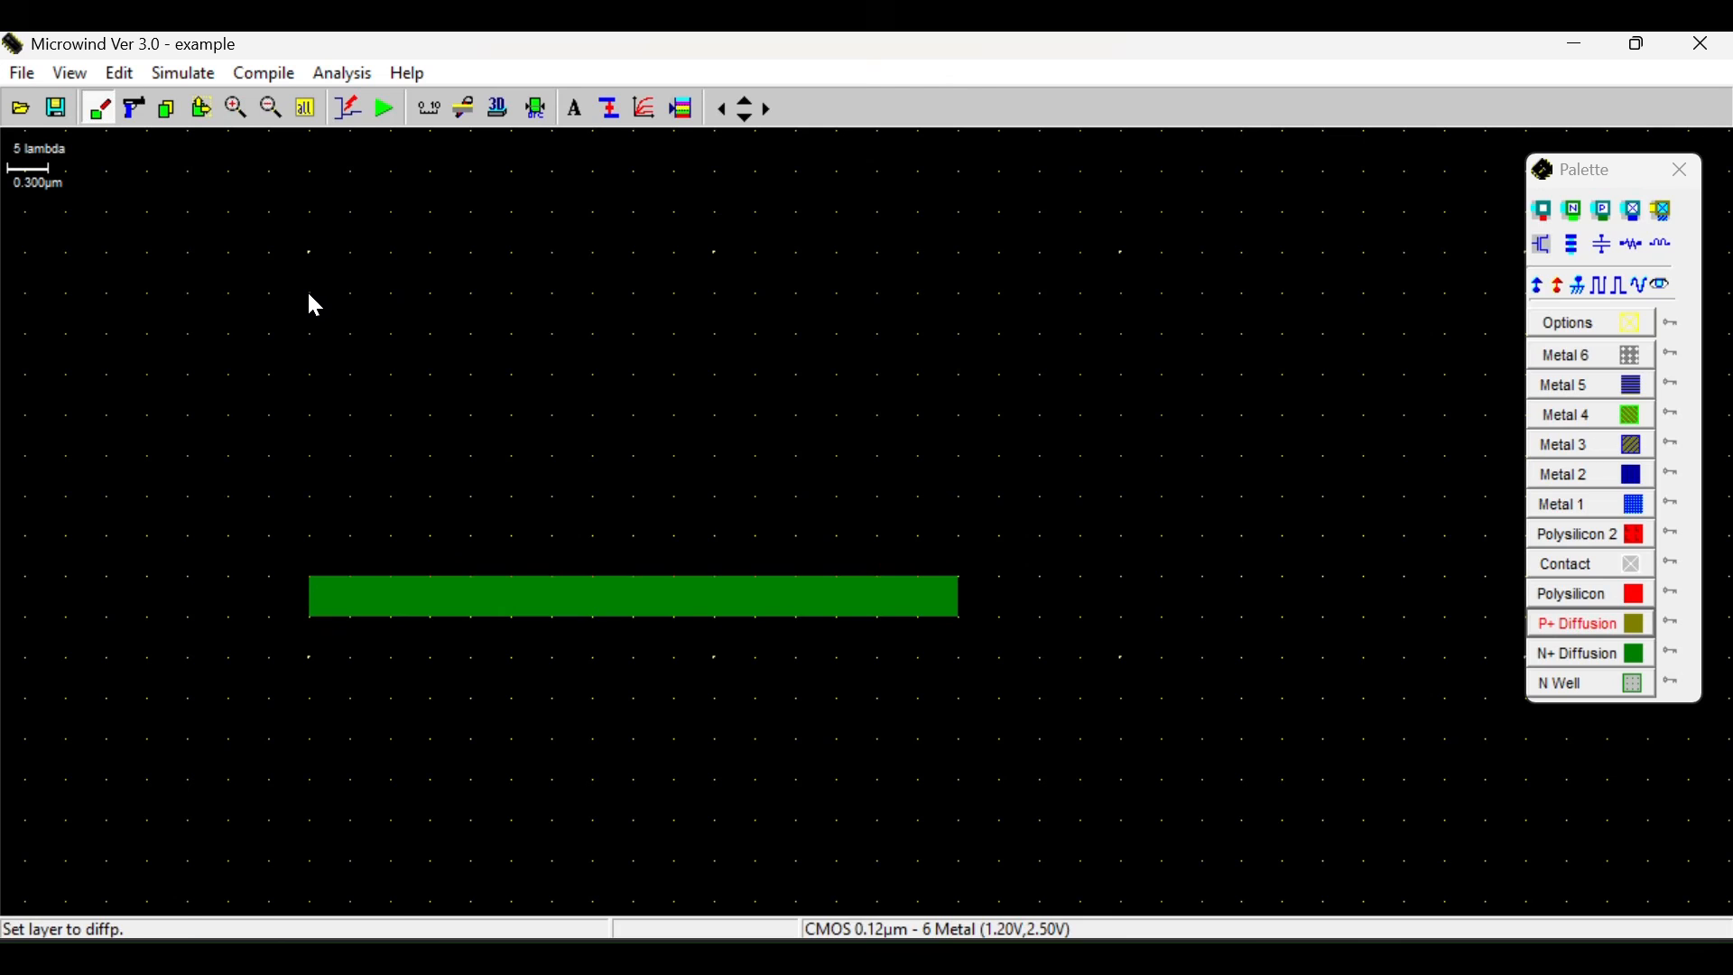
{"action": "mouse_move", "coordinate": [313, 300]}
{"action": "left_mouse_down"}
{"action": "mouse_move", "coordinate": [986, 341]}
{"action": "mouse_move", "coordinate": [959, 334]}
{"action": "left_mouse_up"}
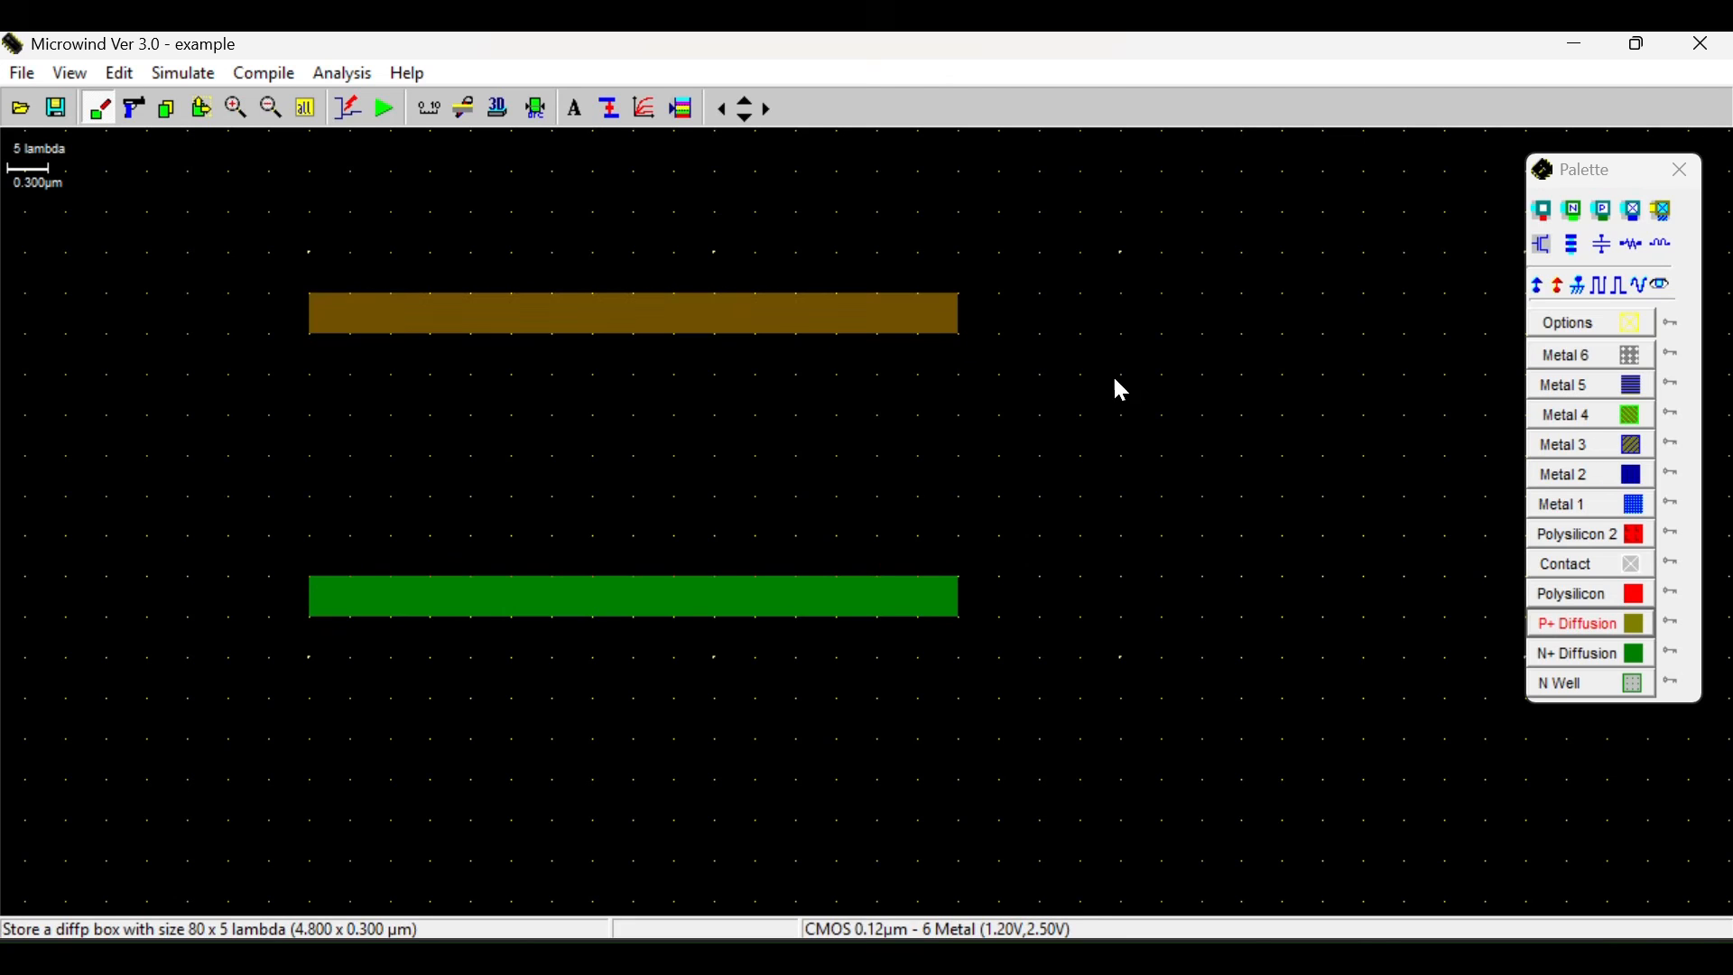
Place an N+ diffusion contact at the lower strip's left end and draw a polysilicon gate of about 5 x 50 lambda across both strips.
{"action": "left_click", "coordinate": [1573, 210]}
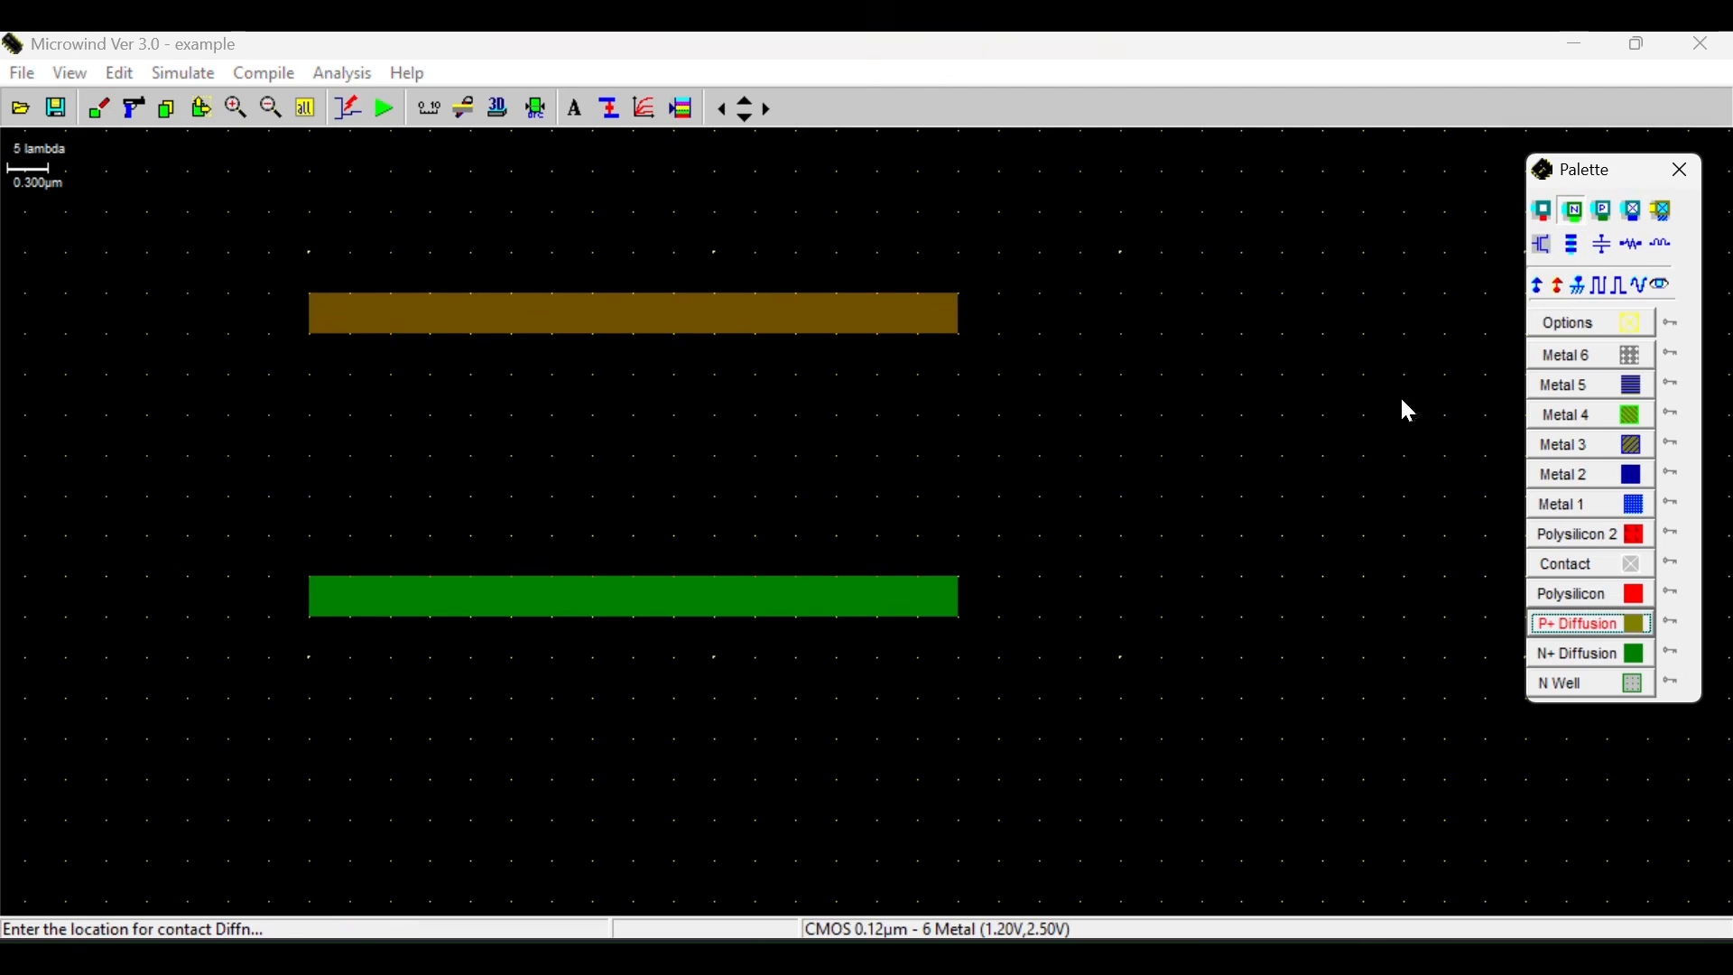
{"action": "left_click", "coordinate": [329, 601]}
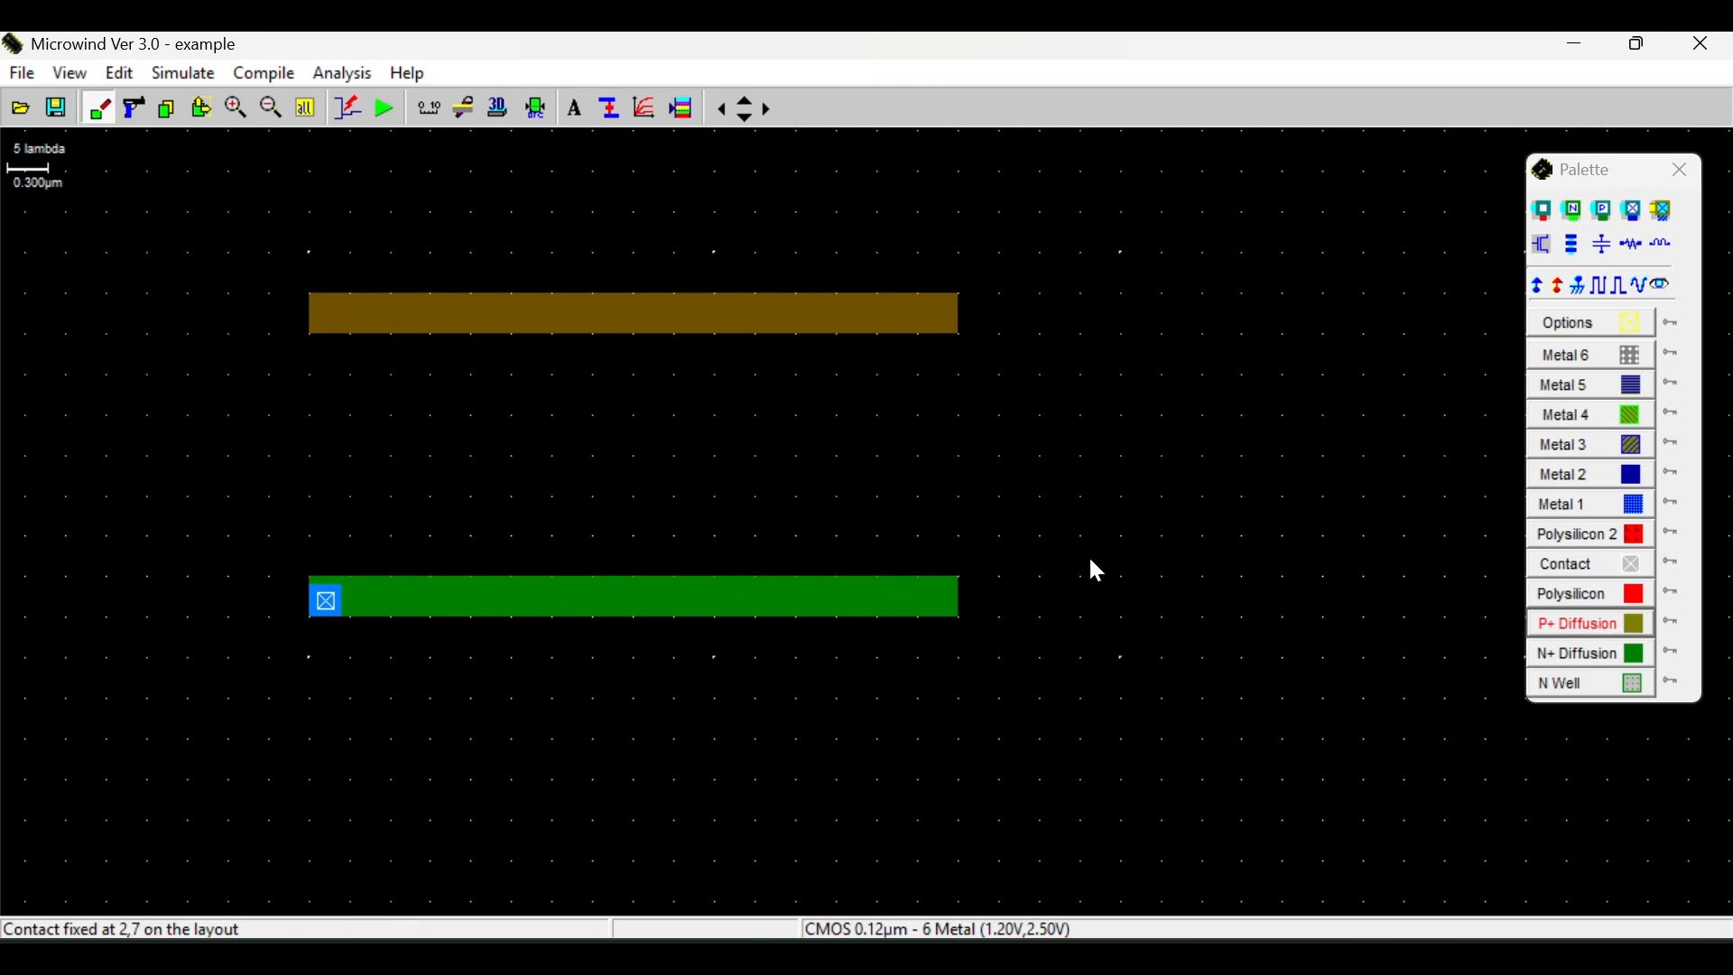
{"action": "left_click", "coordinate": [1611, 596]}
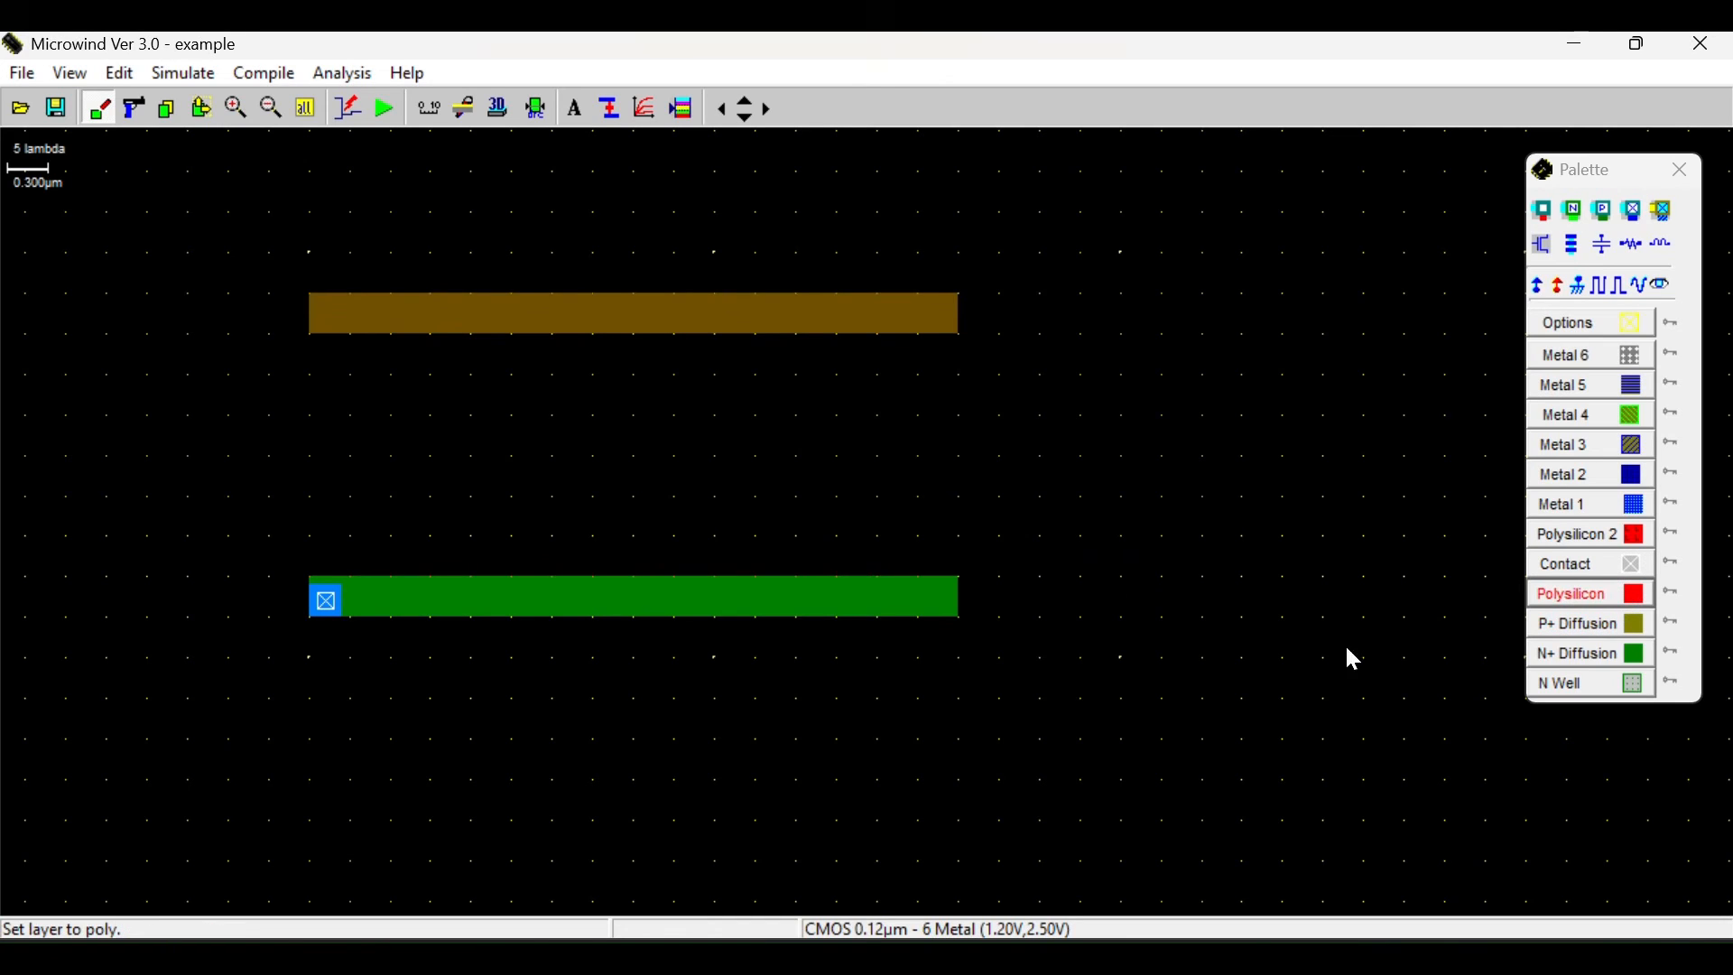
{"action": "left_click_drag", "start_coordinate": [391, 657], "coordinate": [432, 253]}
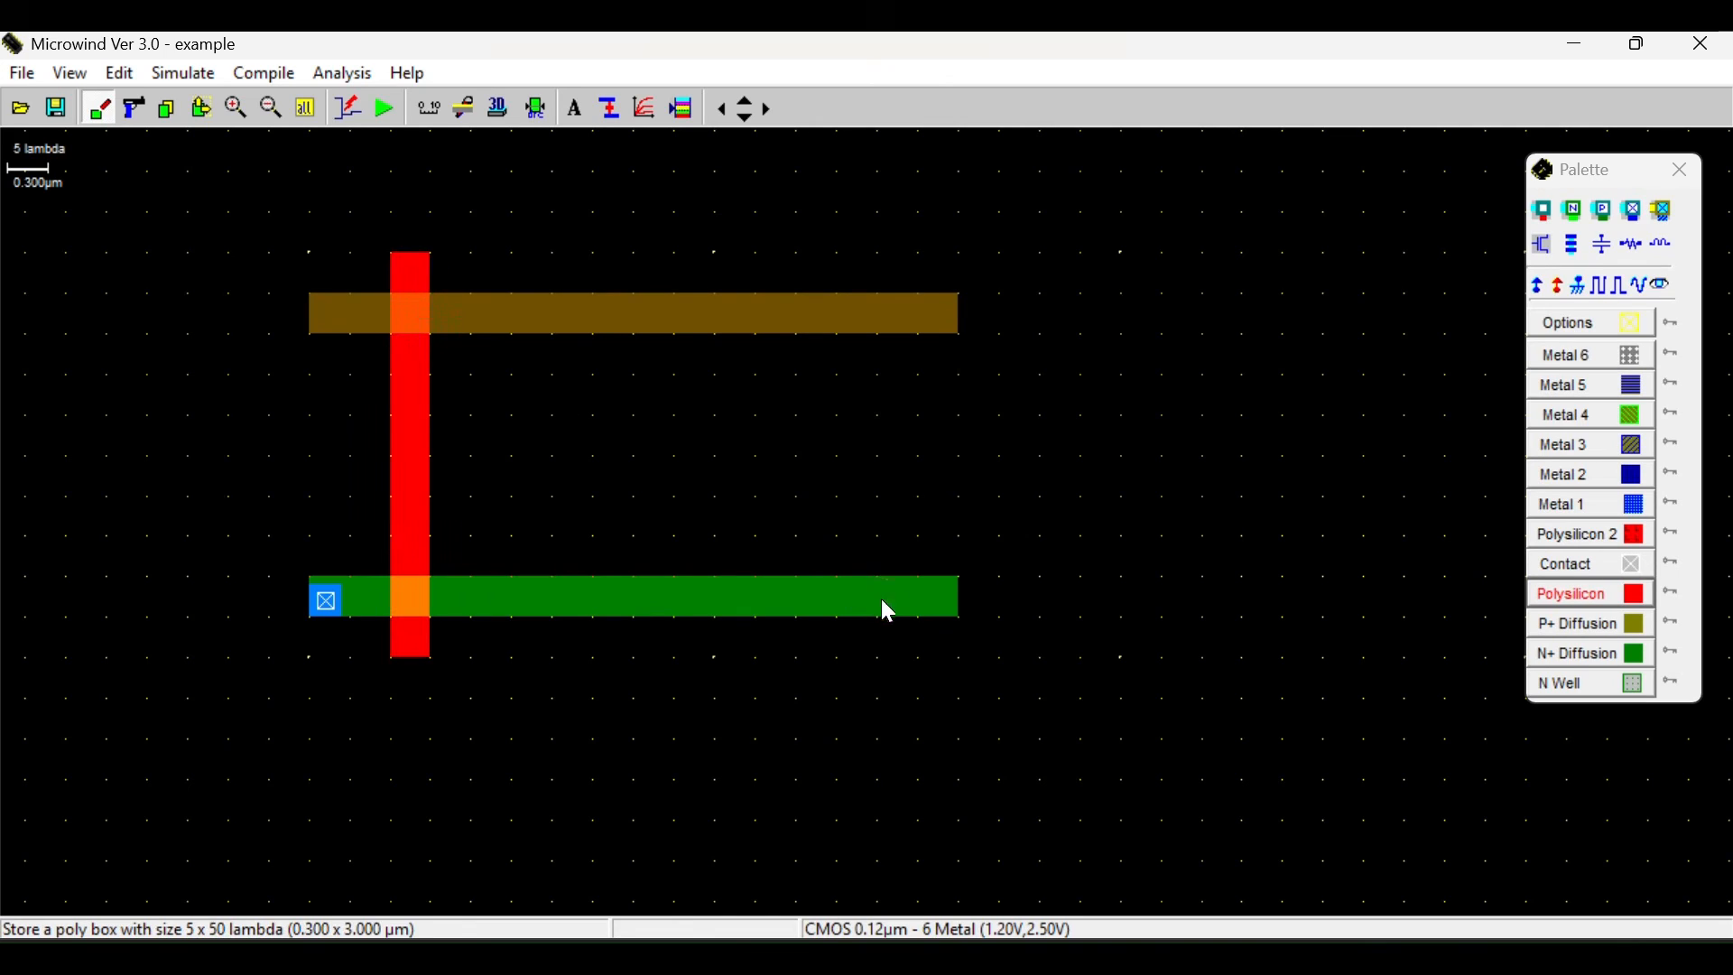
Draw a second polysilicon gate of about 5 x 50 lambda across both strips, with an N+ diffusion contact on each side of it.
{"action": "left_click", "coordinate": [1573, 210]}
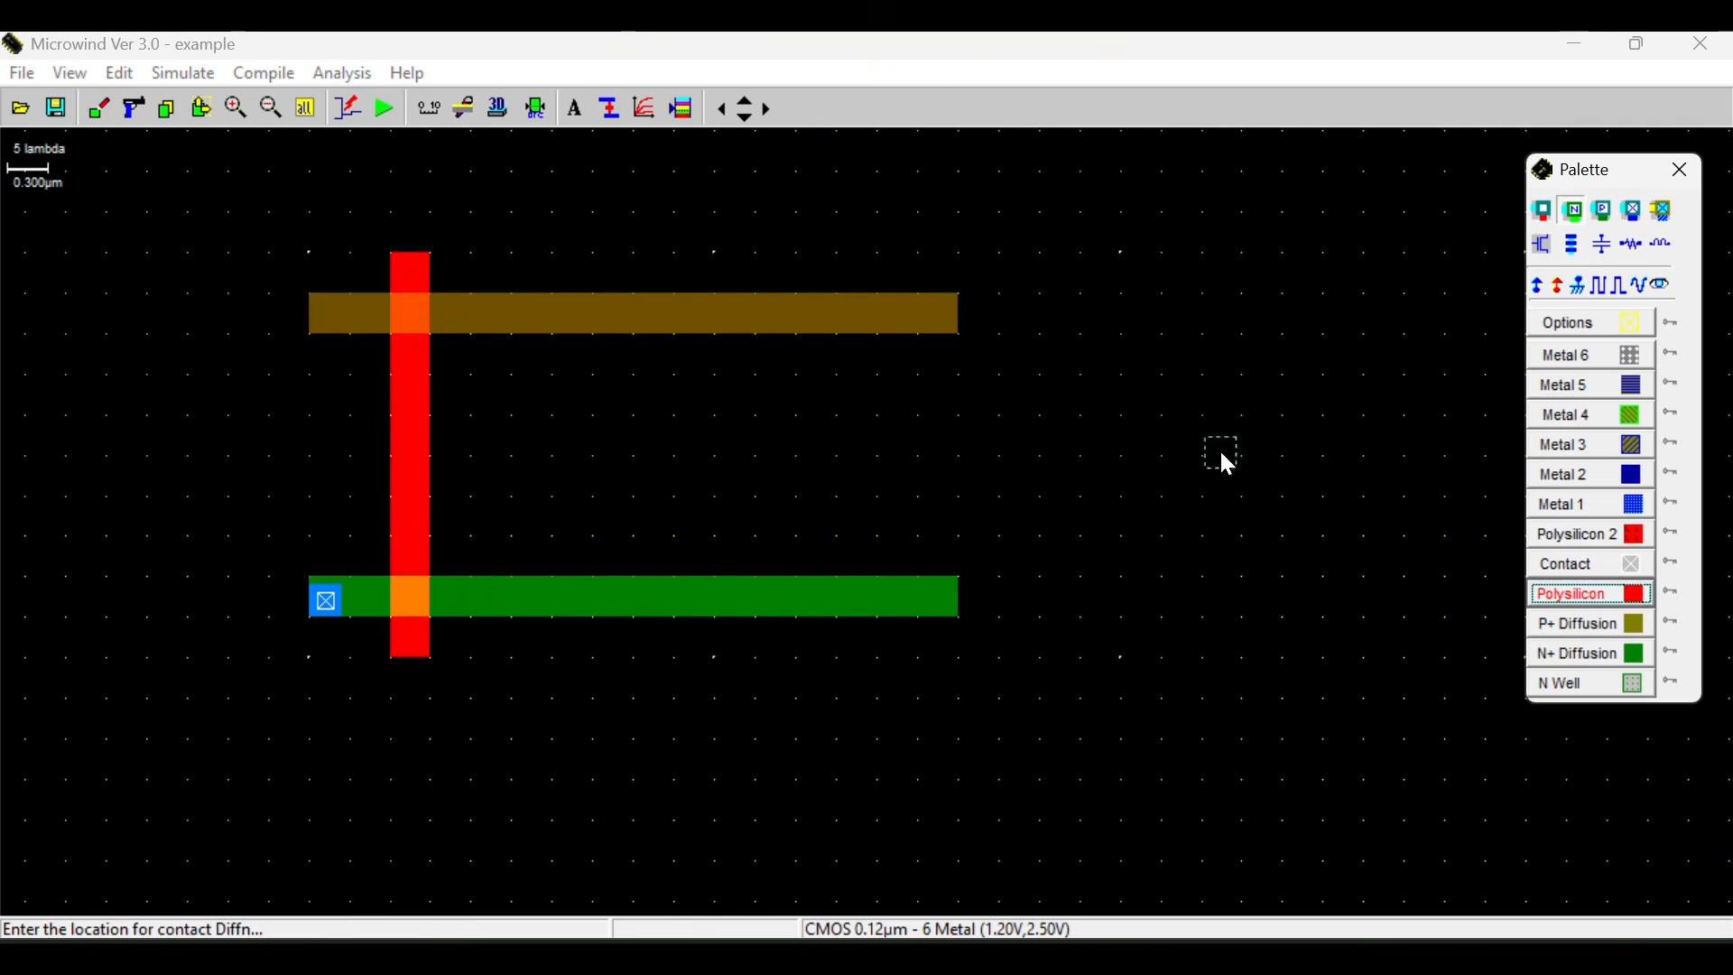
{"action": "left_click", "coordinate": [490, 599]}
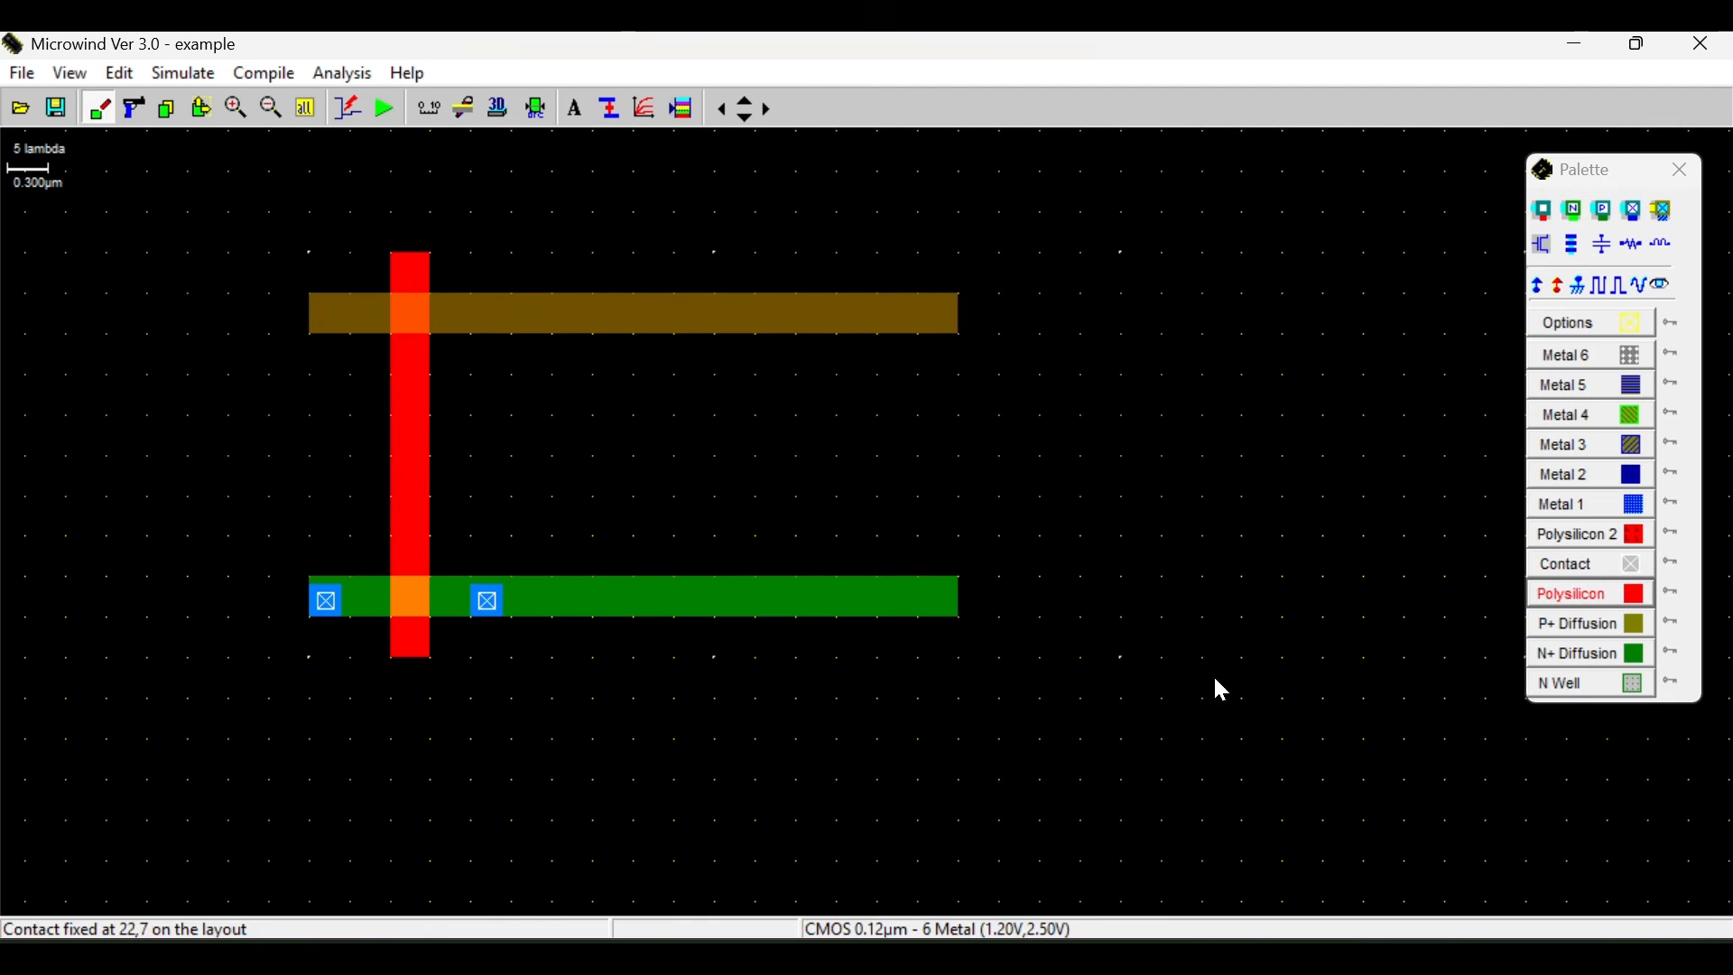
{"action": "left_click", "coordinate": [1591, 594]}
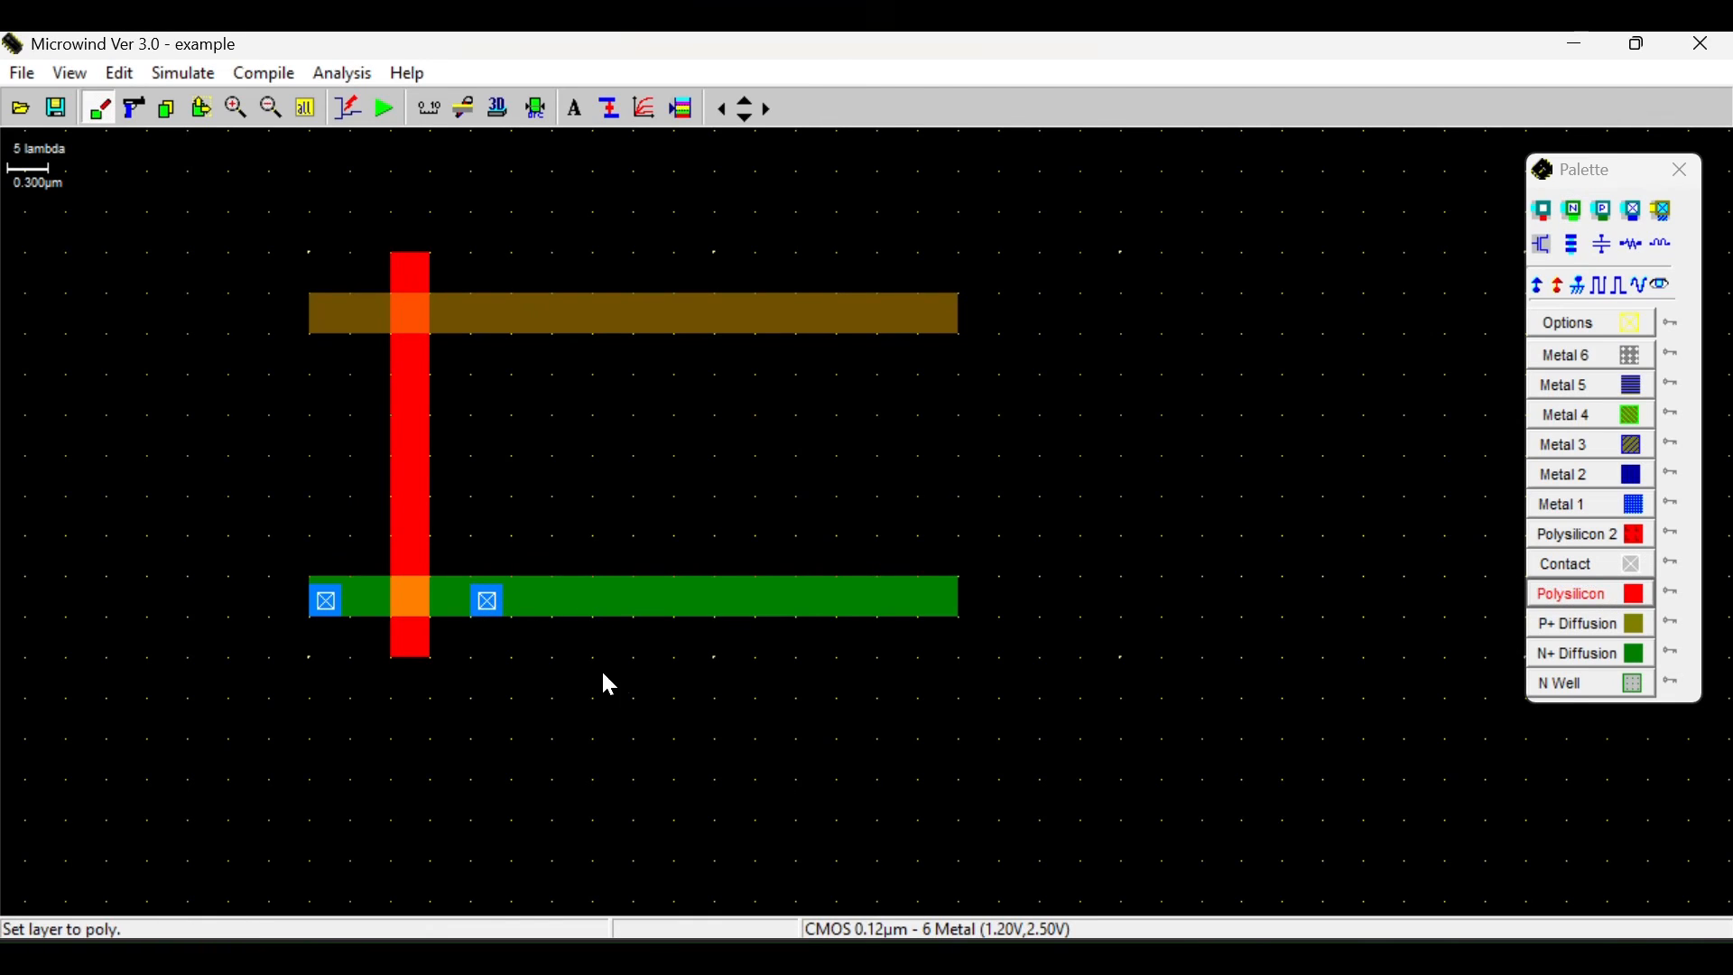
{"action": "left_click_drag", "start_coordinate": [554, 658], "coordinate": [590, 254]}
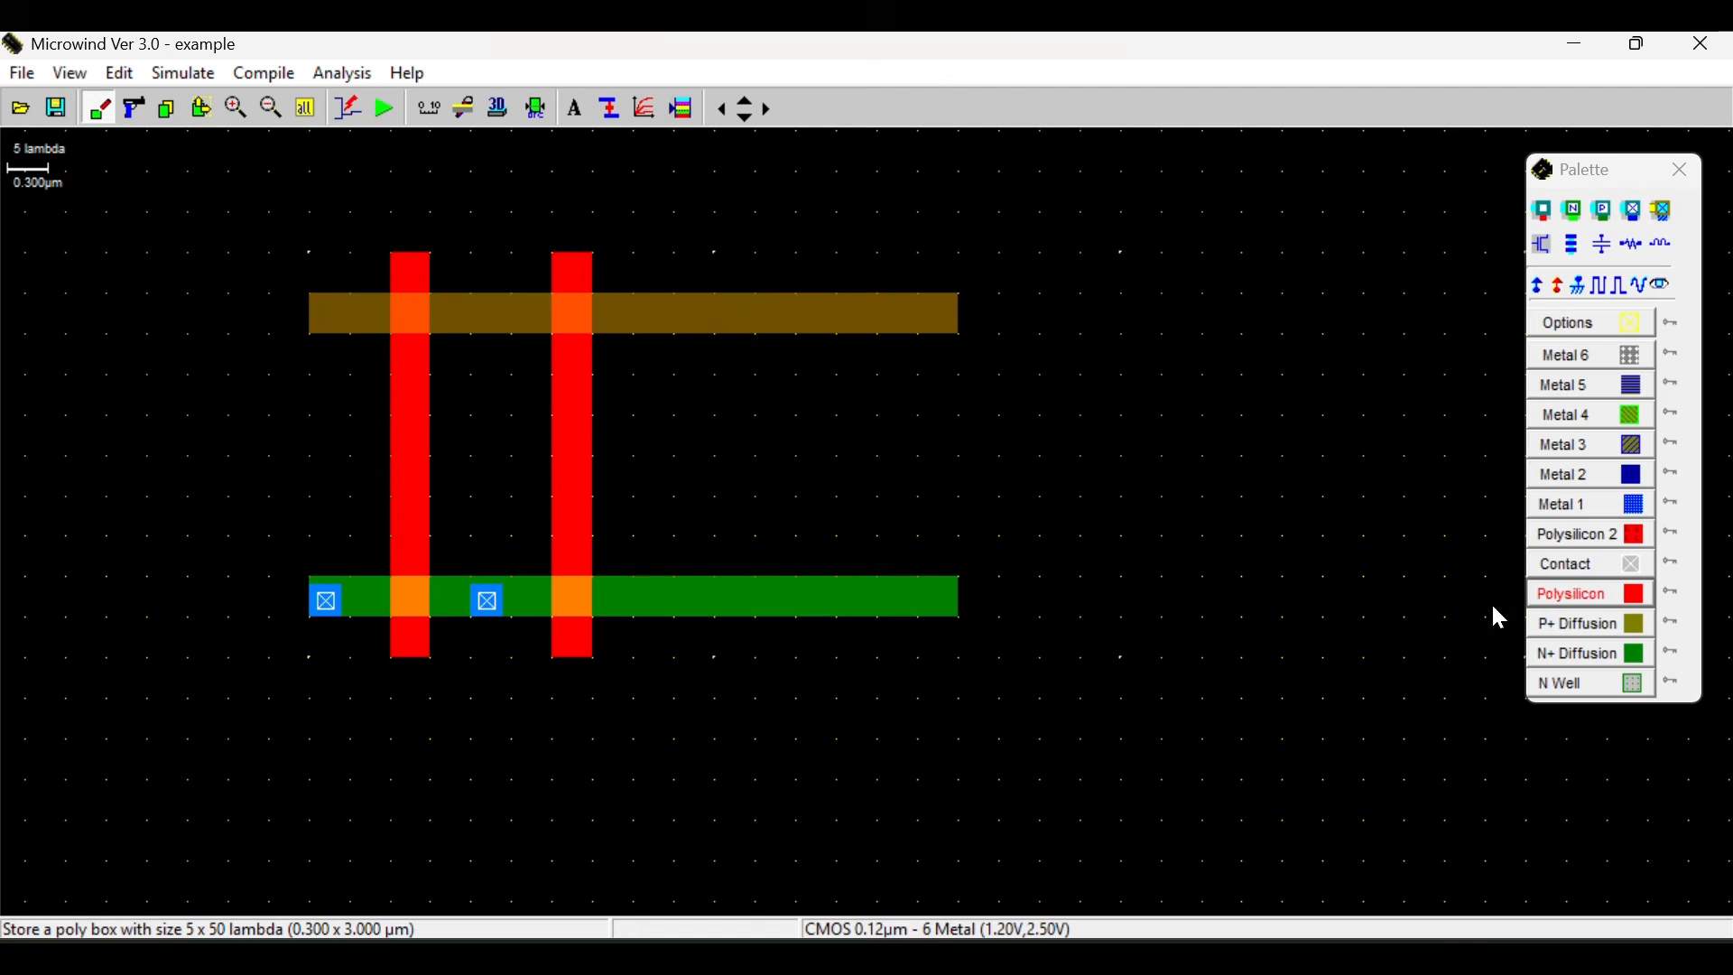
{"action": "left_click", "coordinate": [1573, 210]}
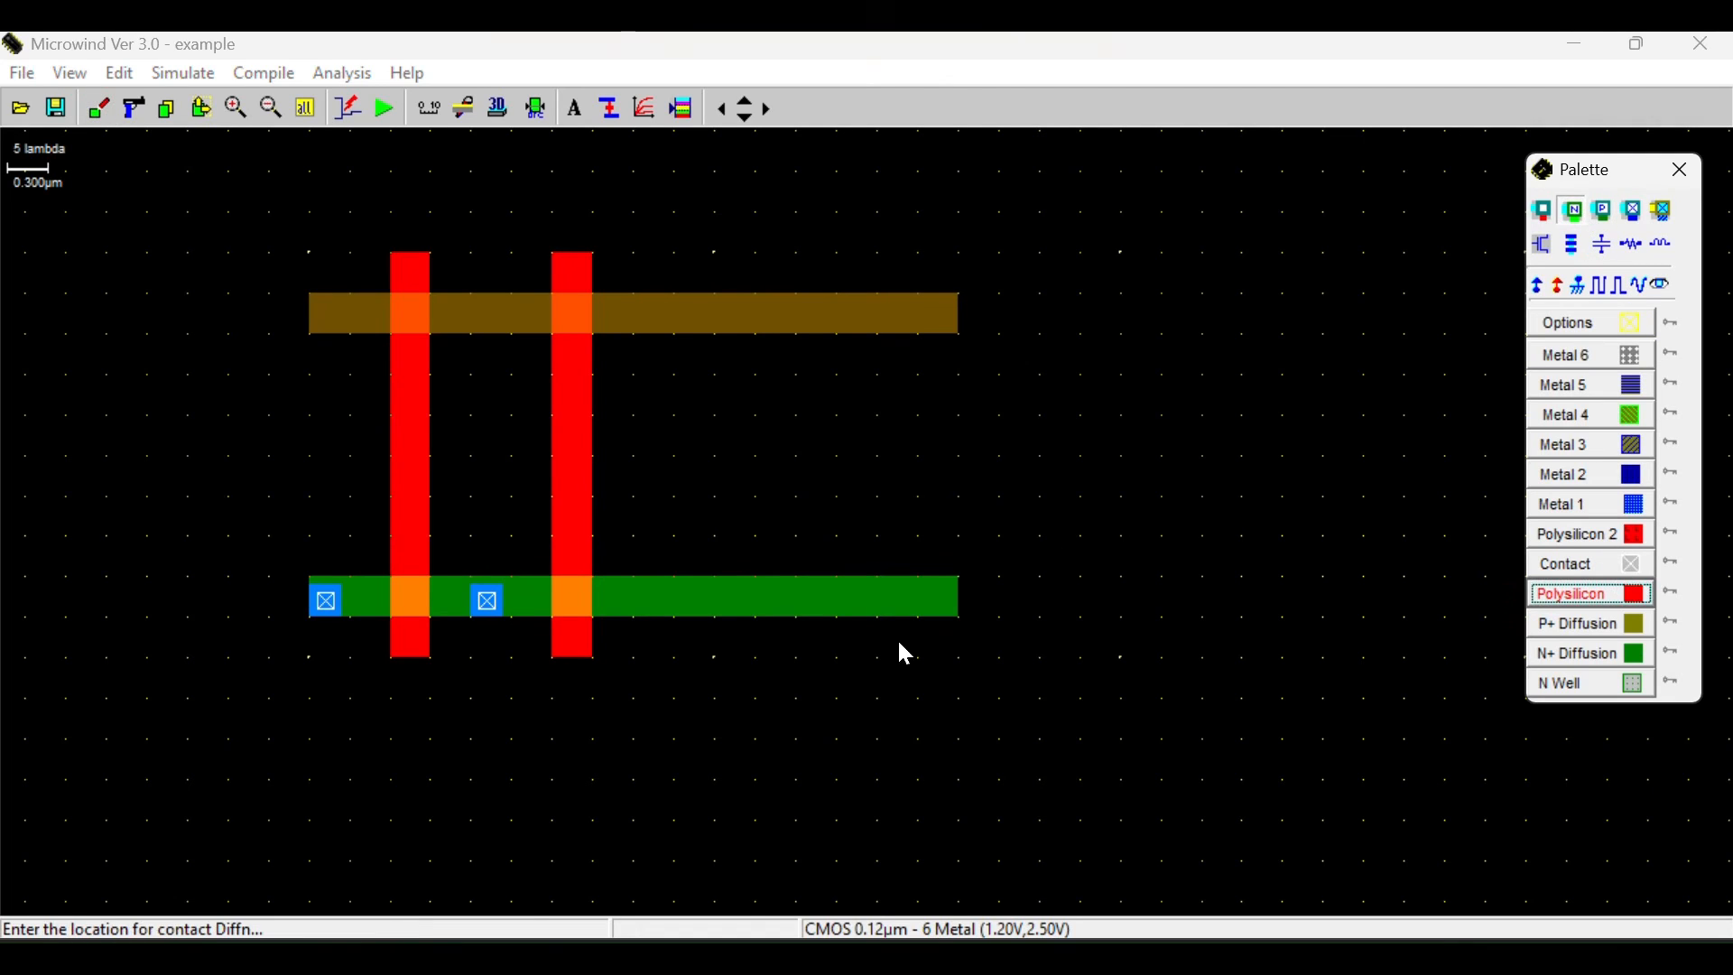
{"action": "left_click", "coordinate": [652, 599]}
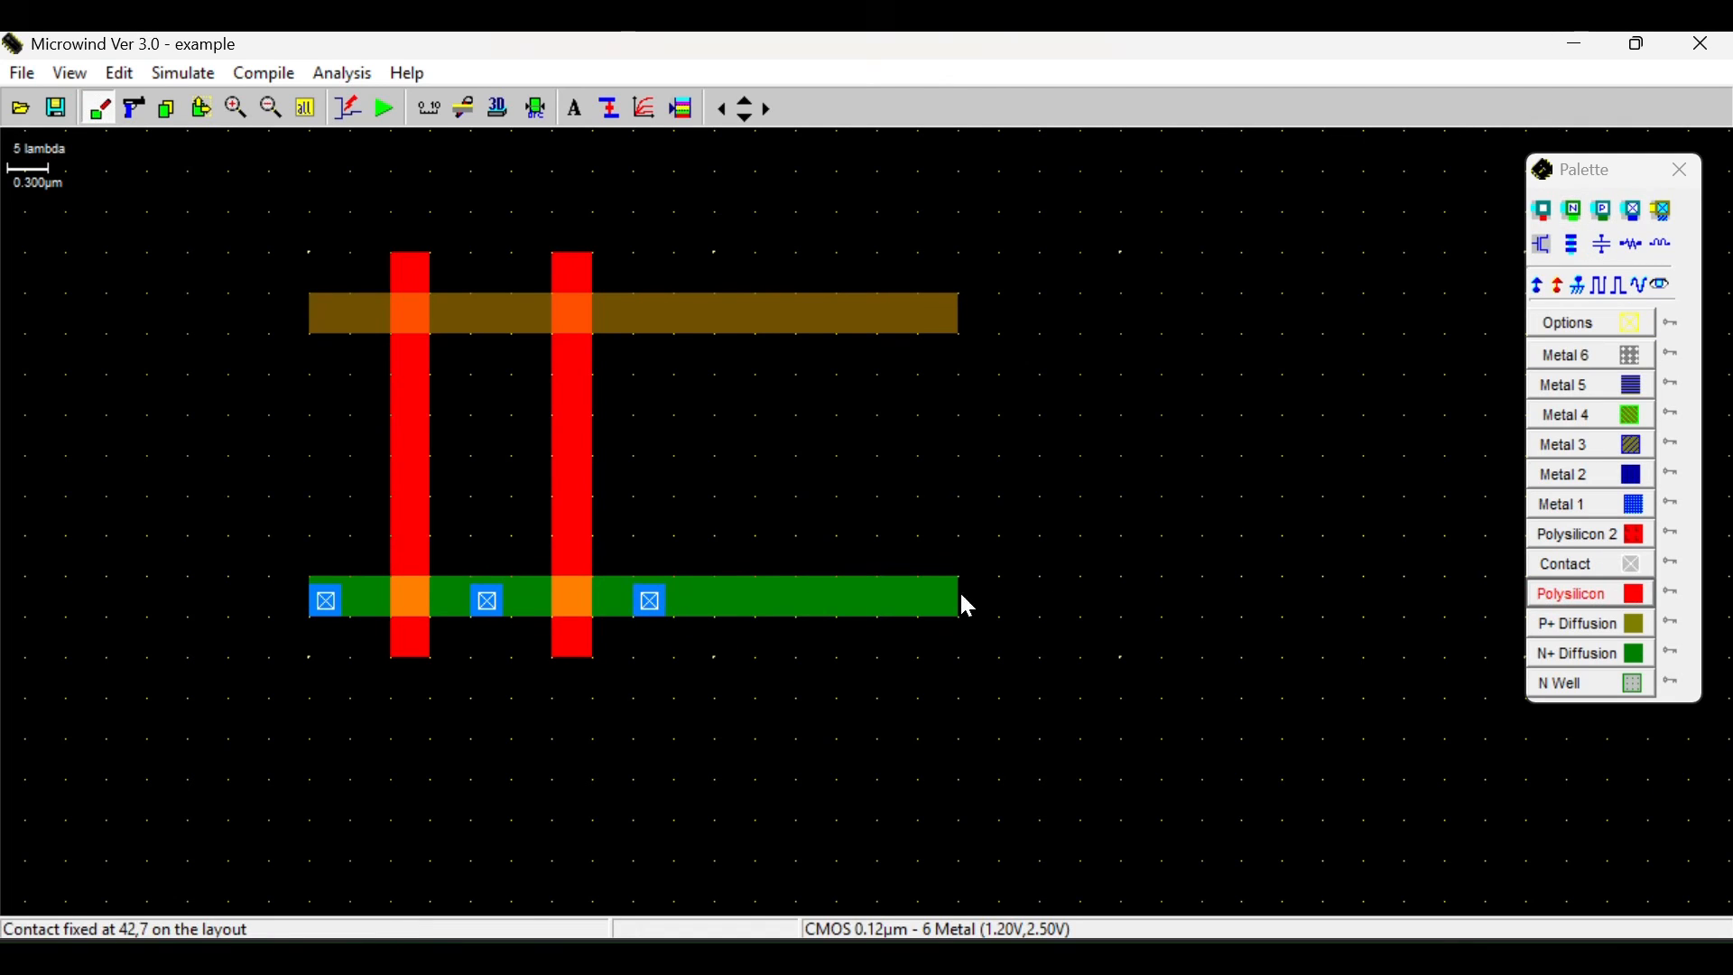
Place three P+ diffusion contacts on the upper strip, directly above the three N+ contacts.
{"action": "left_click", "coordinate": [1603, 210]}
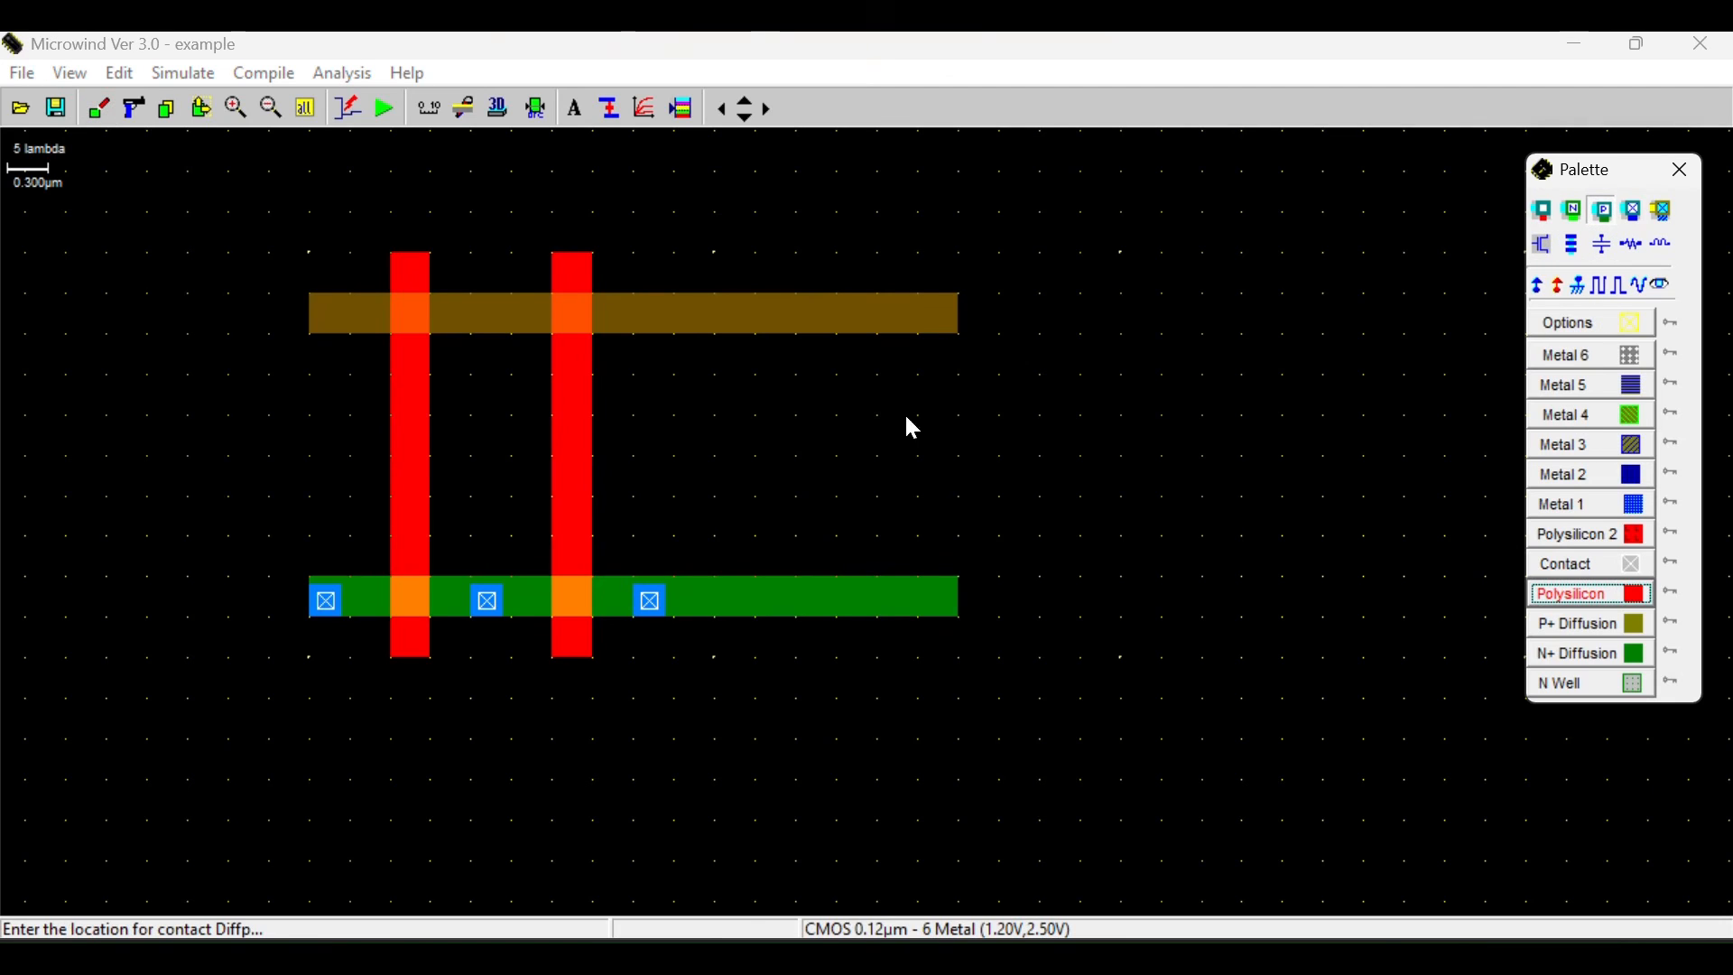
{"action": "left_click", "coordinate": [326, 316]}
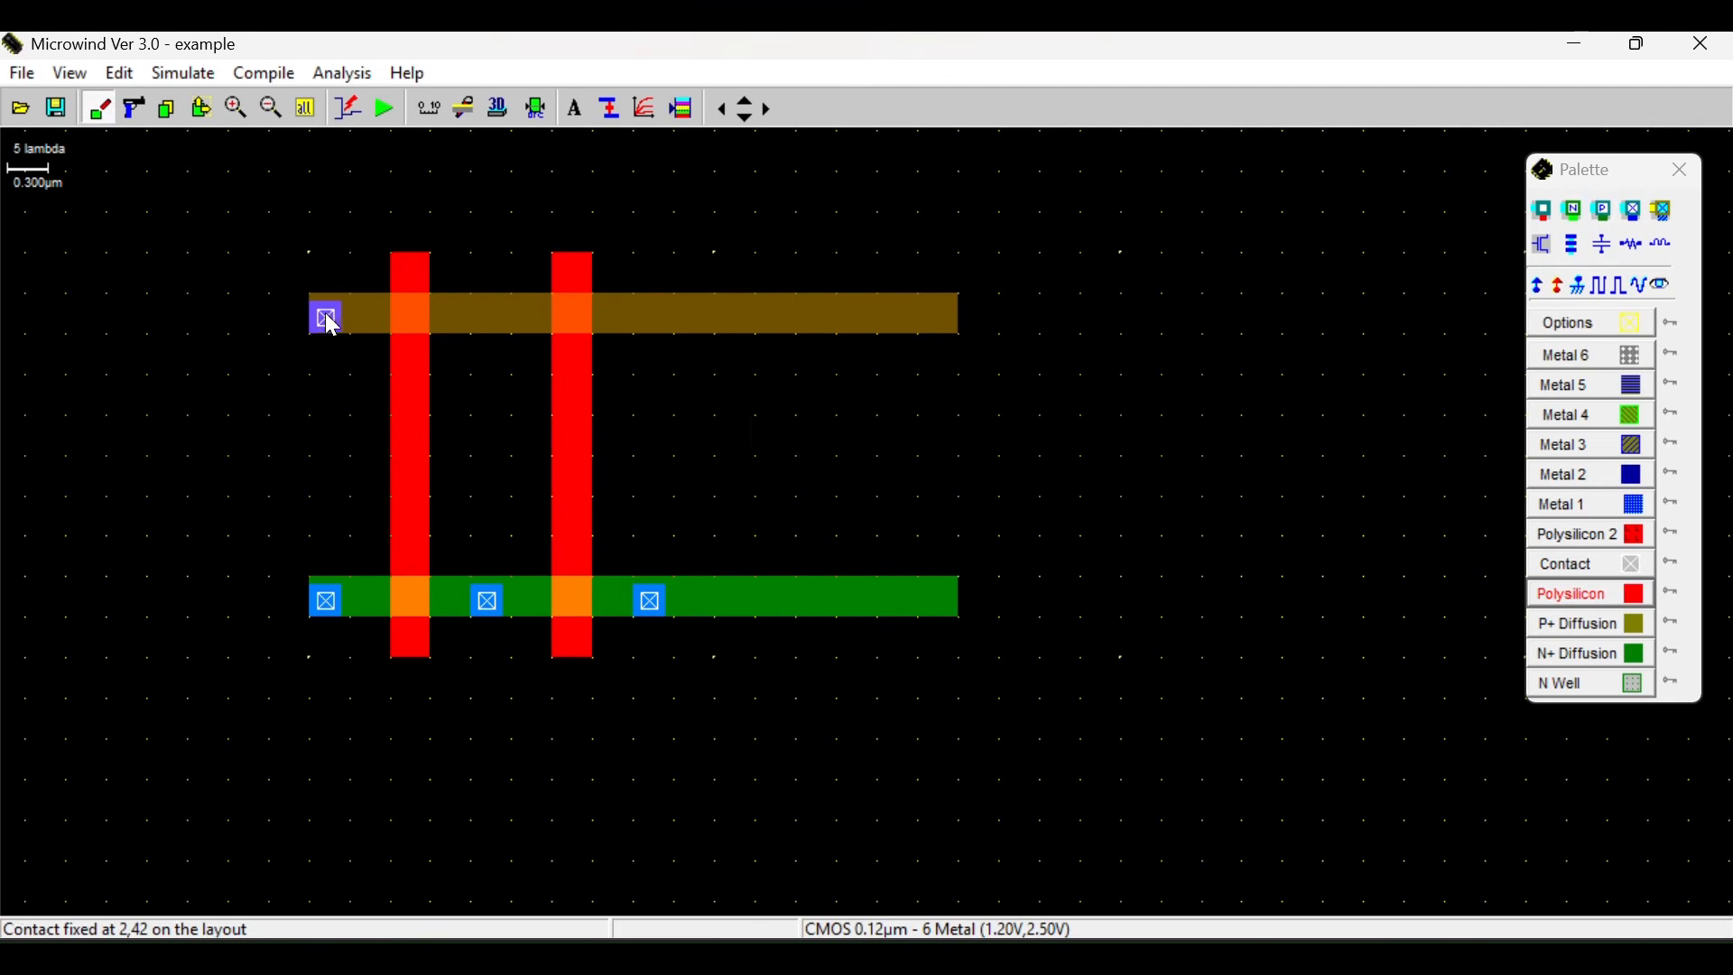
{"action": "left_click", "coordinate": [1594, 215]}
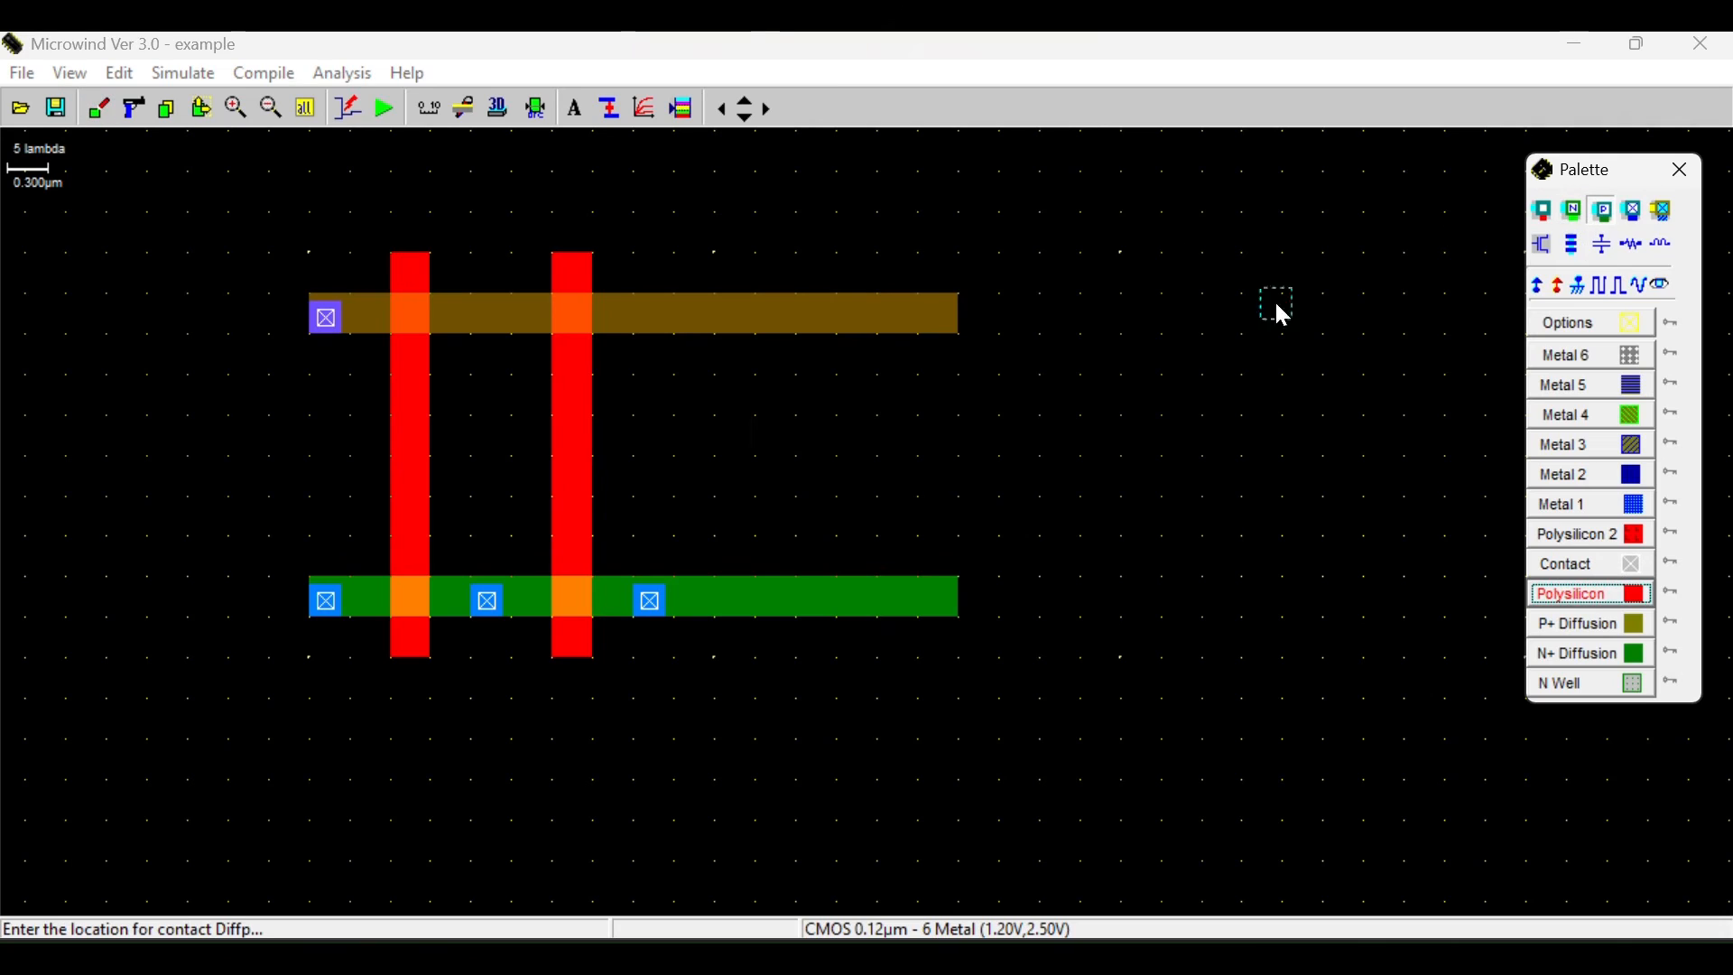
{"action": "left_click", "coordinate": [489, 318]}
{"action": "left_click", "coordinate": [1603, 212]}
{"action": "left_click", "coordinate": [655, 316]}
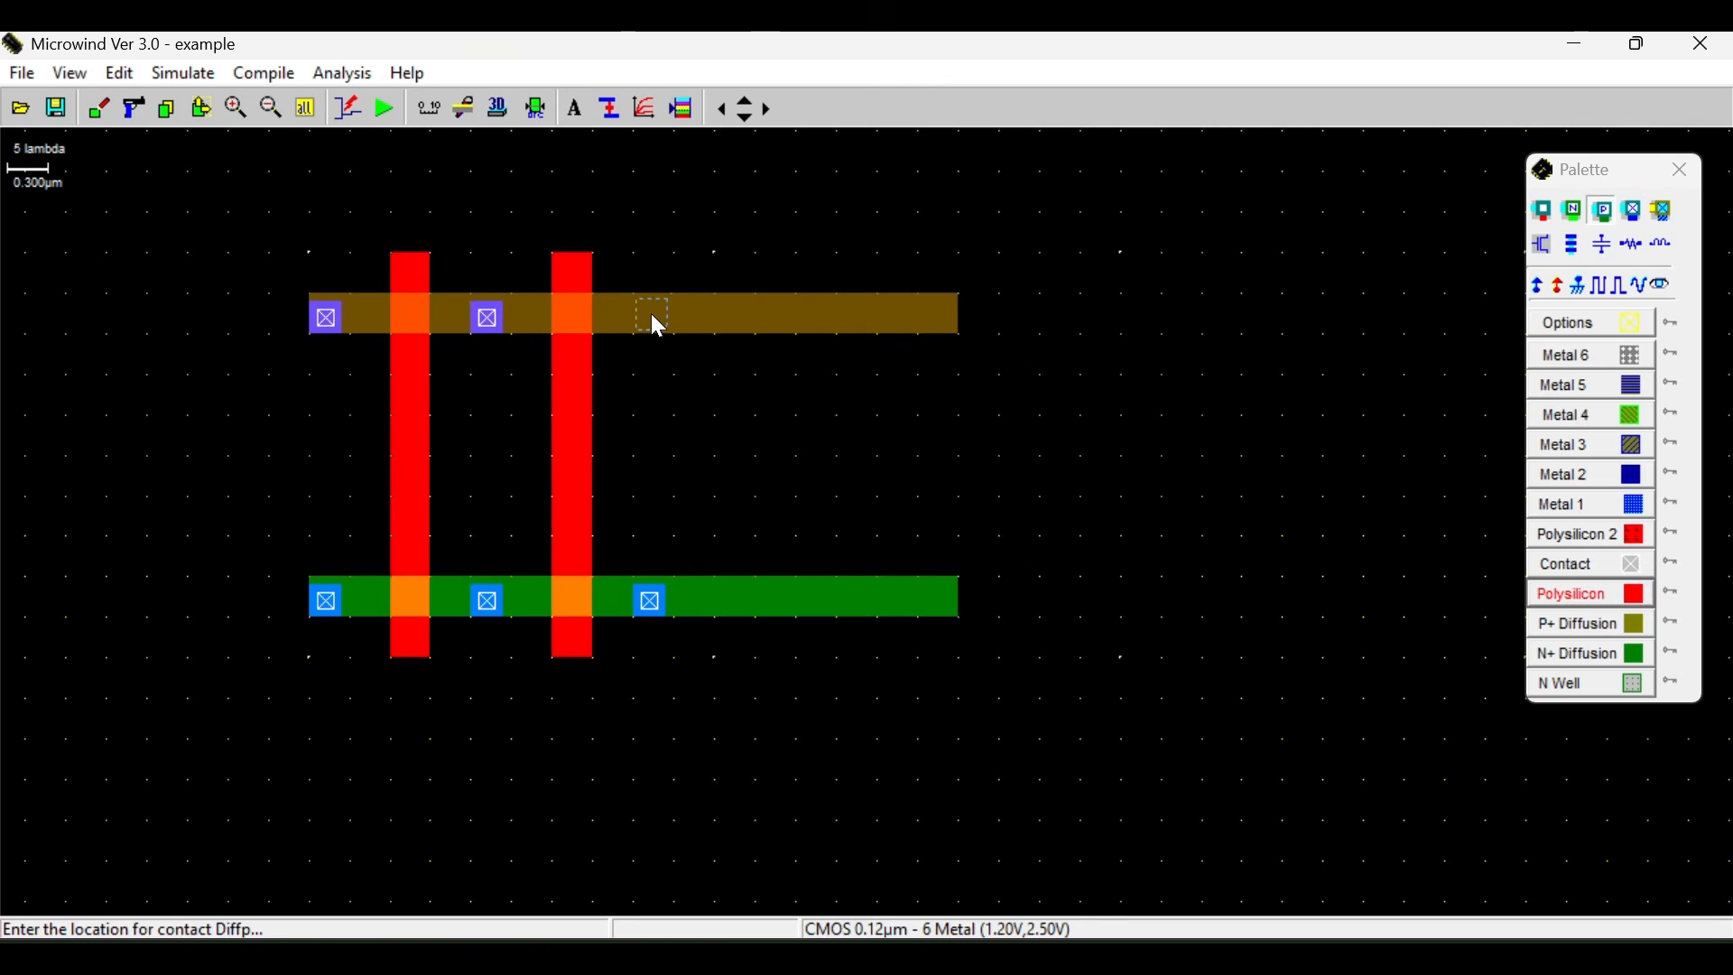
Cut off the excess P+ and N+ diffusion to the right of the last contacts.
{"action": "left_click", "coordinate": [134, 109]}
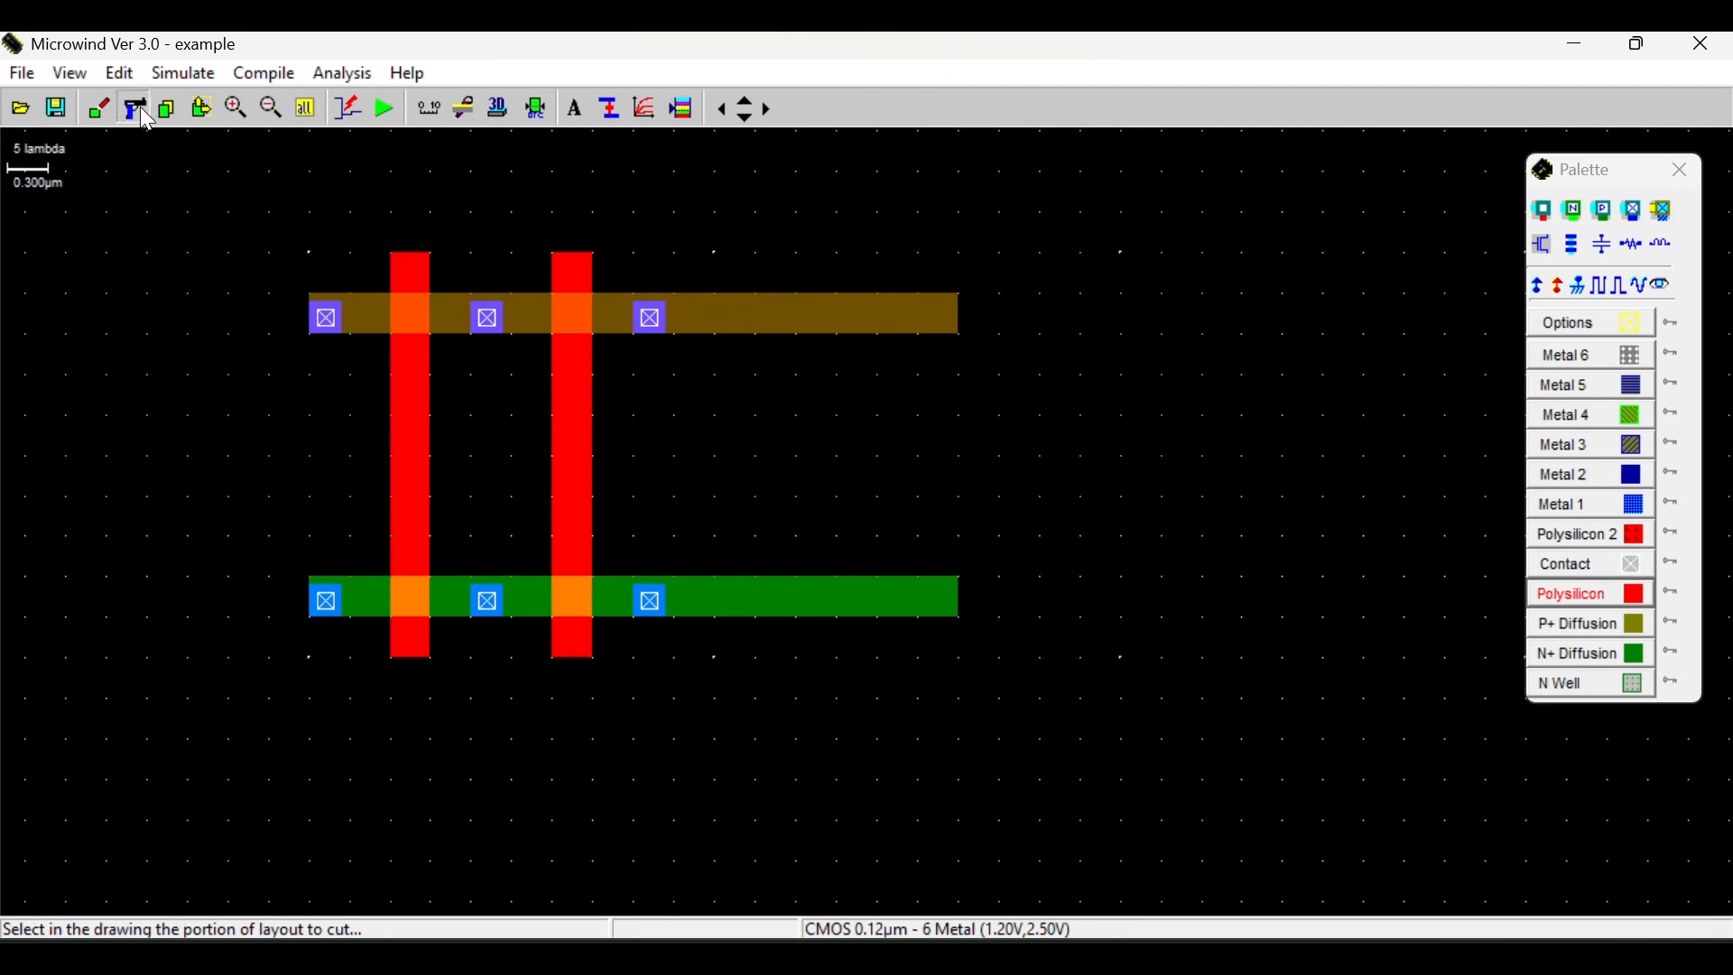
{"action": "left_click_drag", "start_coordinate": [680, 276], "coordinate": [1020, 711]}
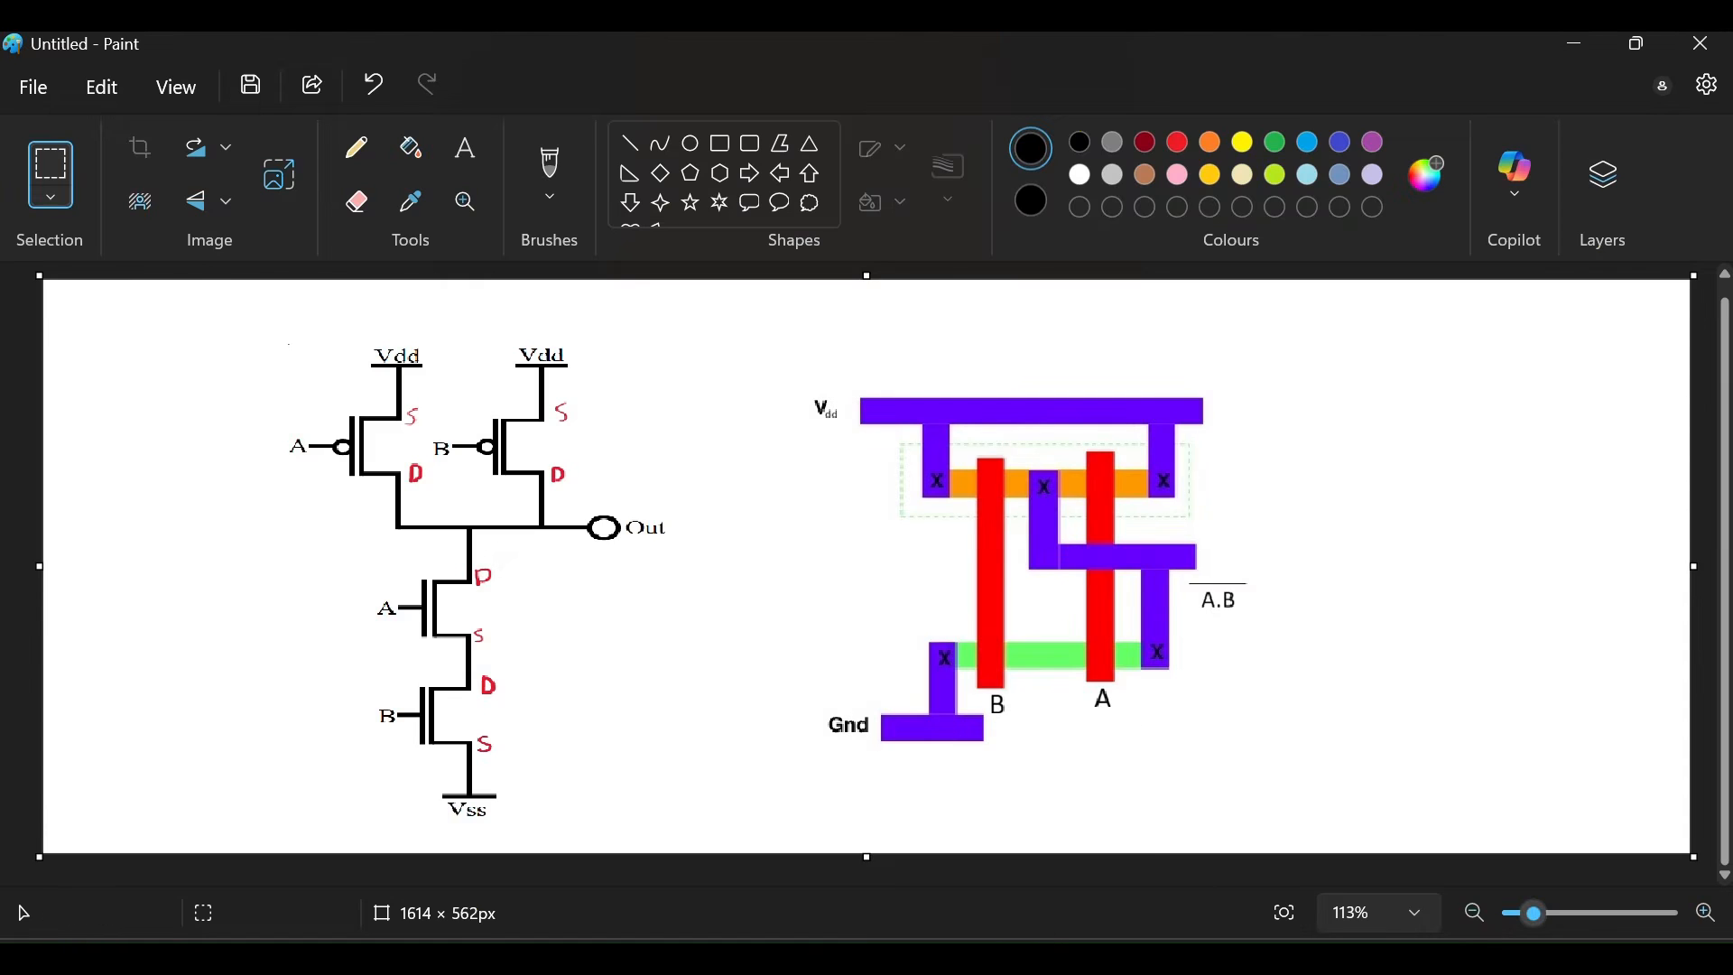
Switch back to Microwind and draw two horizontal Metal 1 rails of about 55 x 5 lambda, below the N+ strip and above the P+ strip.
{"action": "left_click", "coordinate": [1010, 840]}
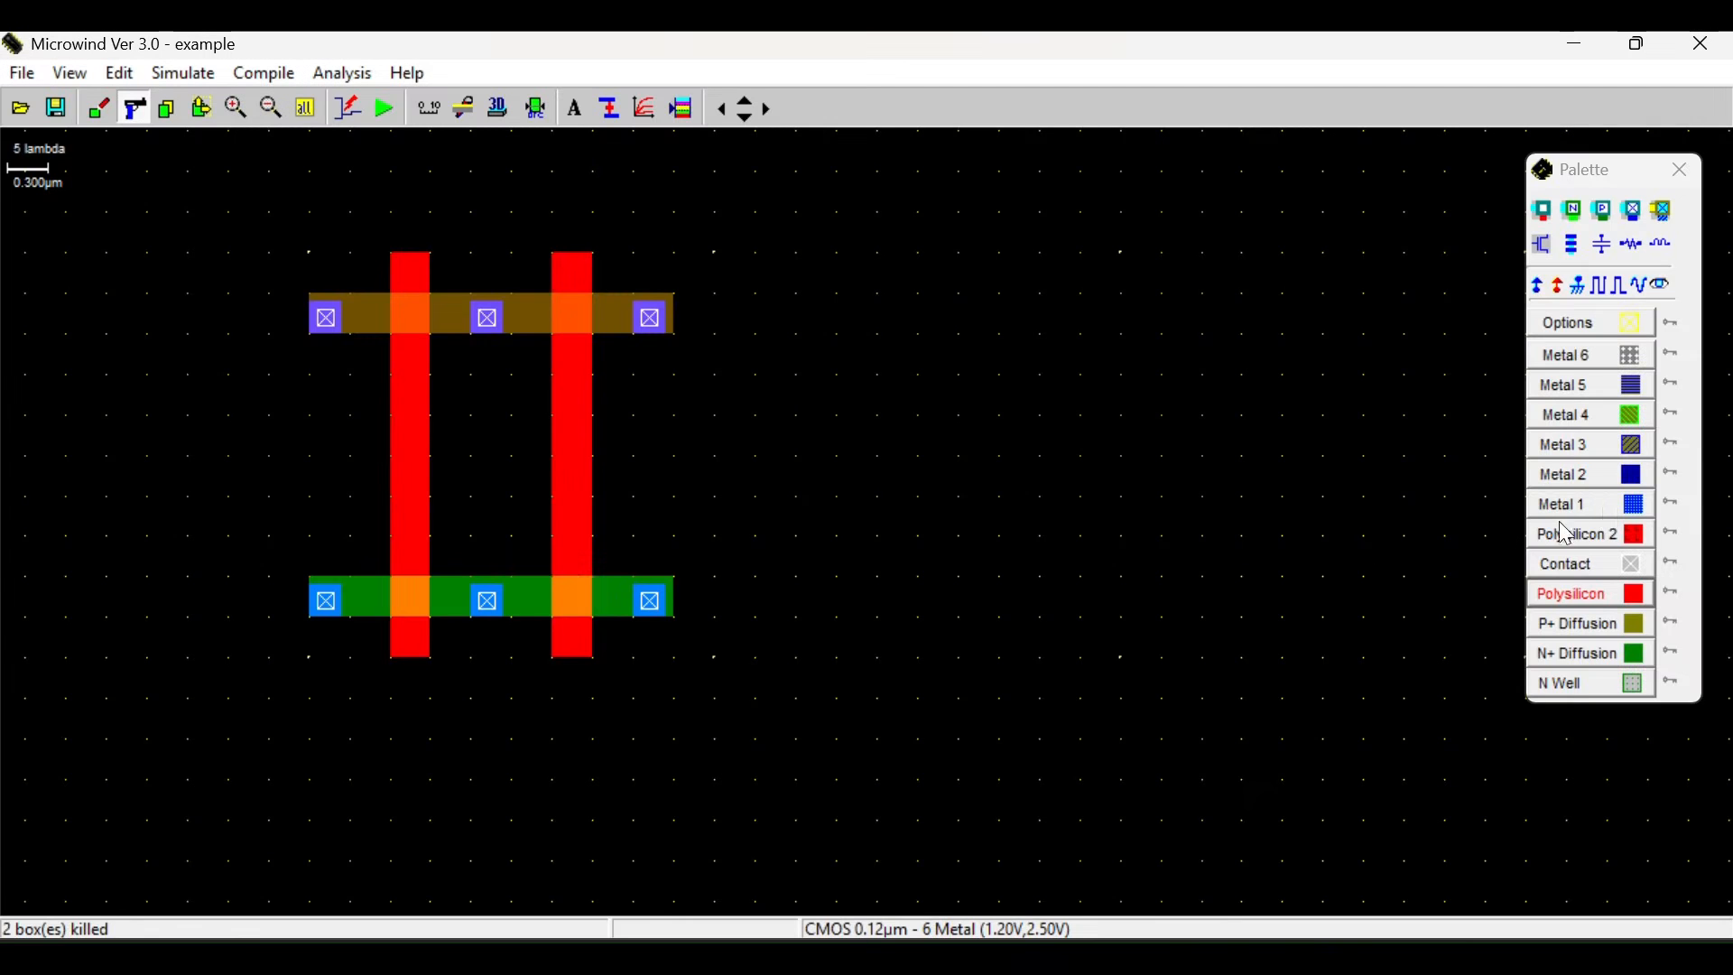
{"action": "left_click", "coordinate": [1602, 505]}
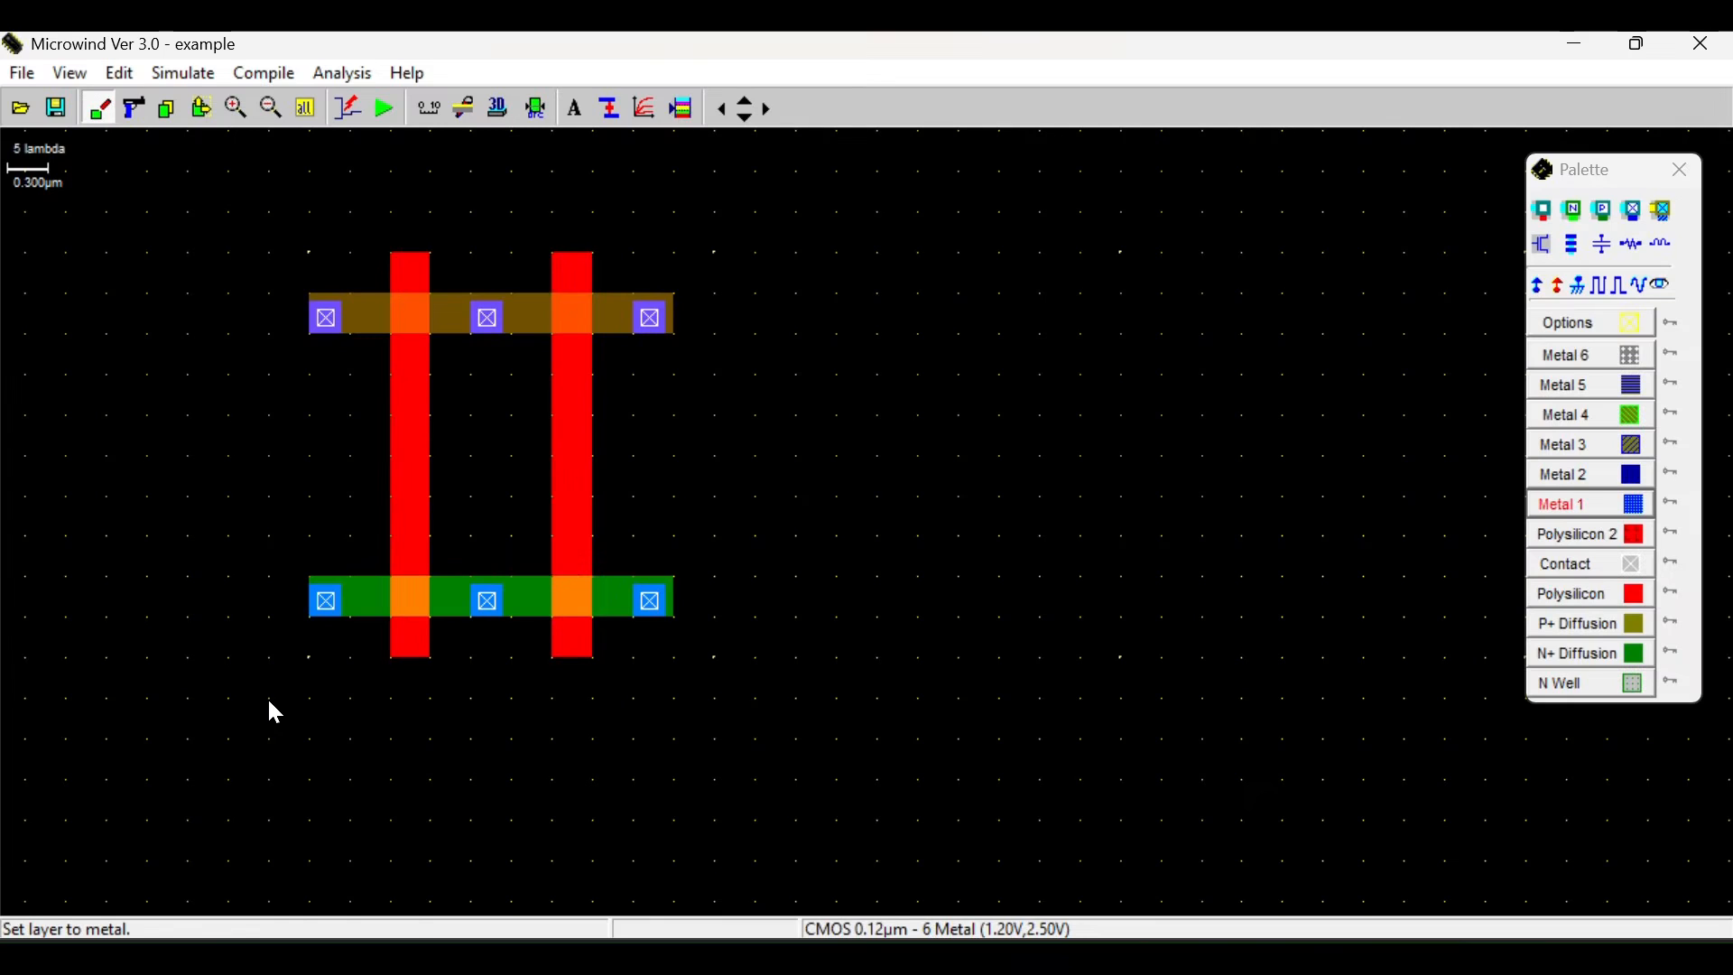
{"action": "left_click_drag", "start_coordinate": [268, 699], "coordinate": [713, 739]}
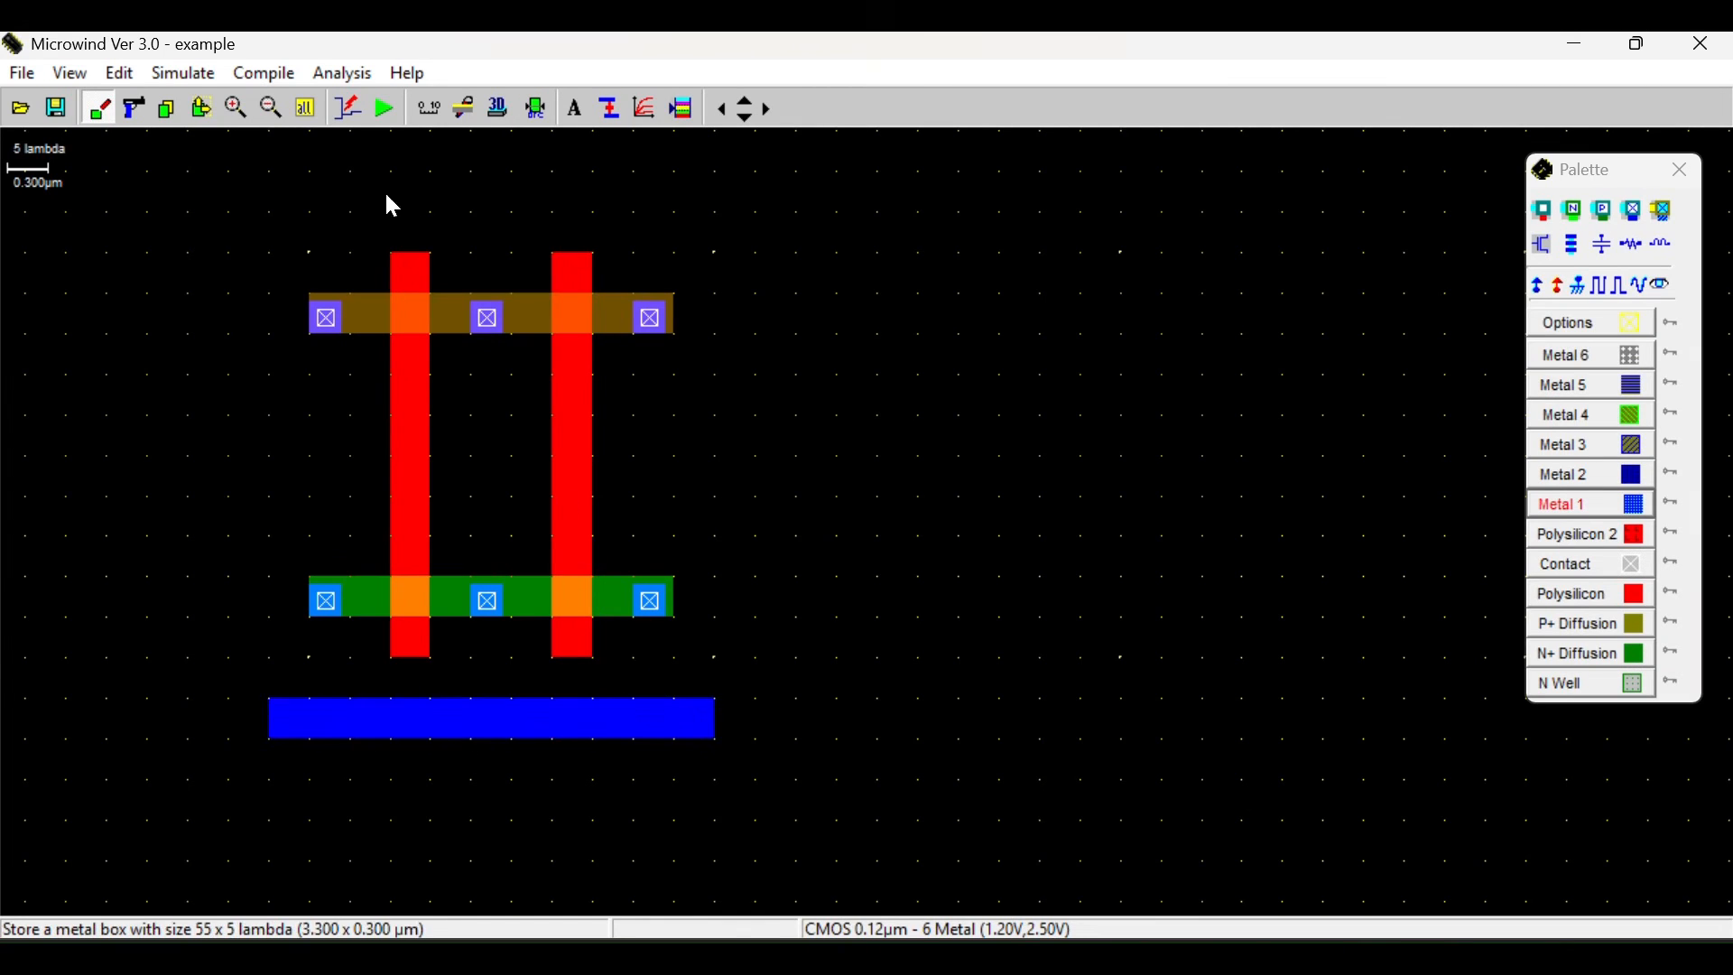
{"action": "left_click_drag", "start_coordinate": [269, 171], "coordinate": [717, 212]}
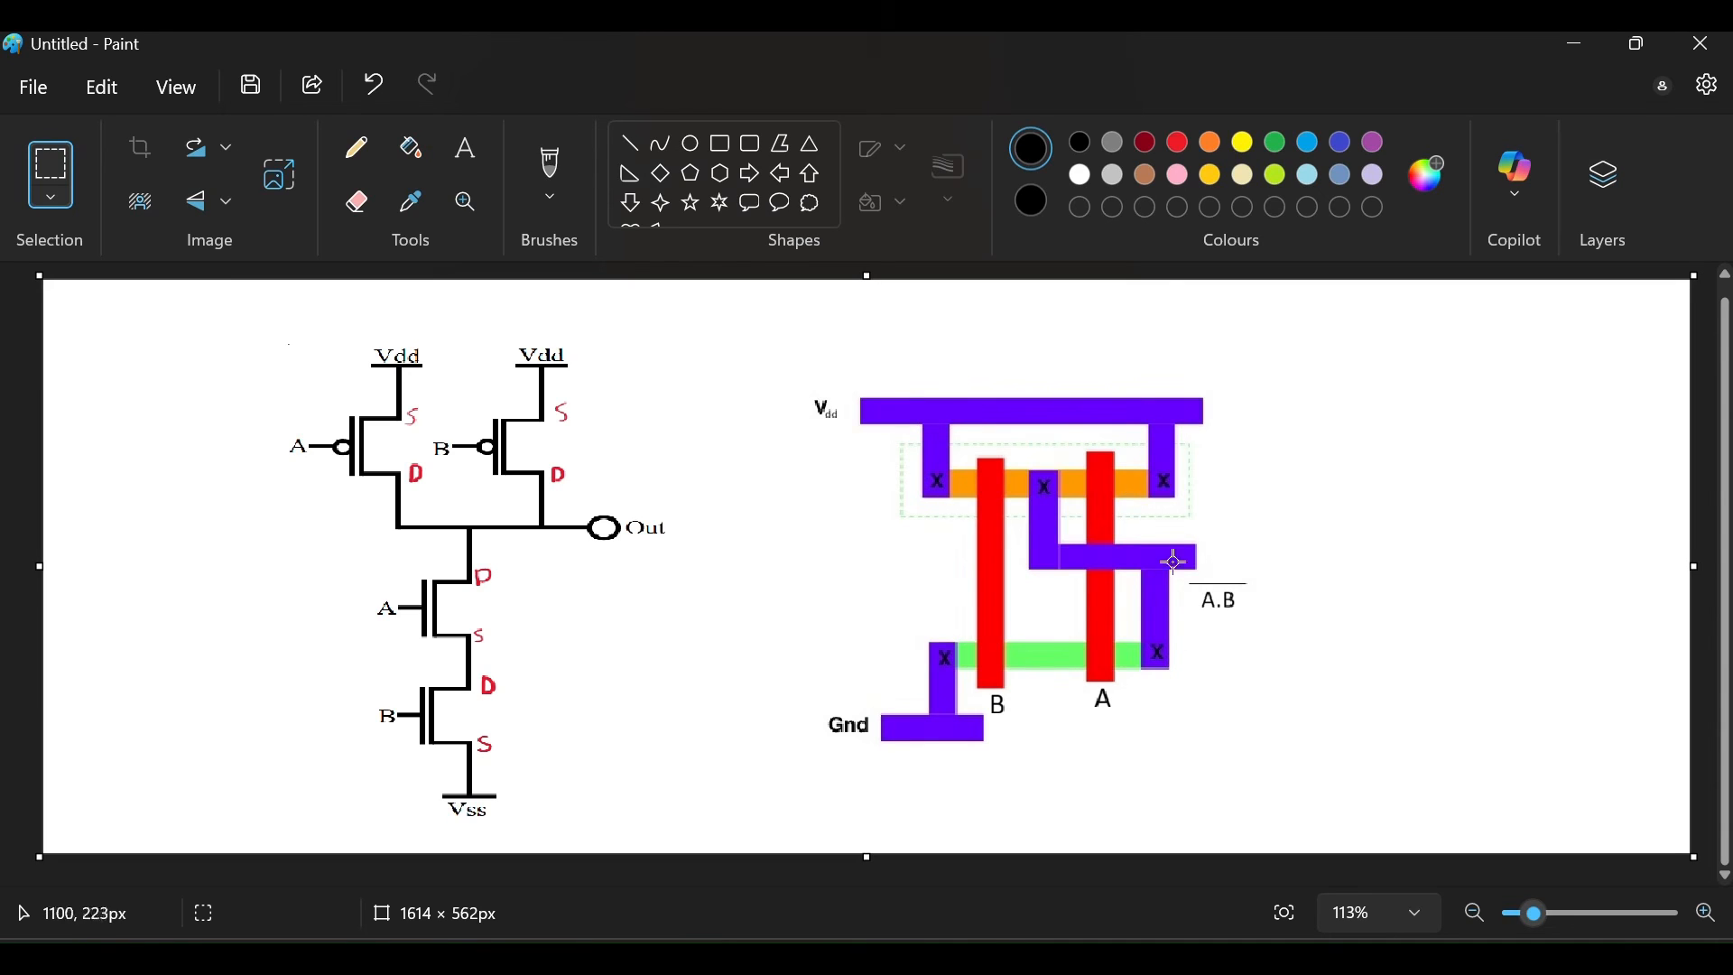
Switch back to Microwind and connect the two outer P+ contacts to the upper rail with vertical Metal 1 strips about 5 lambda wide.
{"action": "left_click", "coordinate": [1039, 927]}
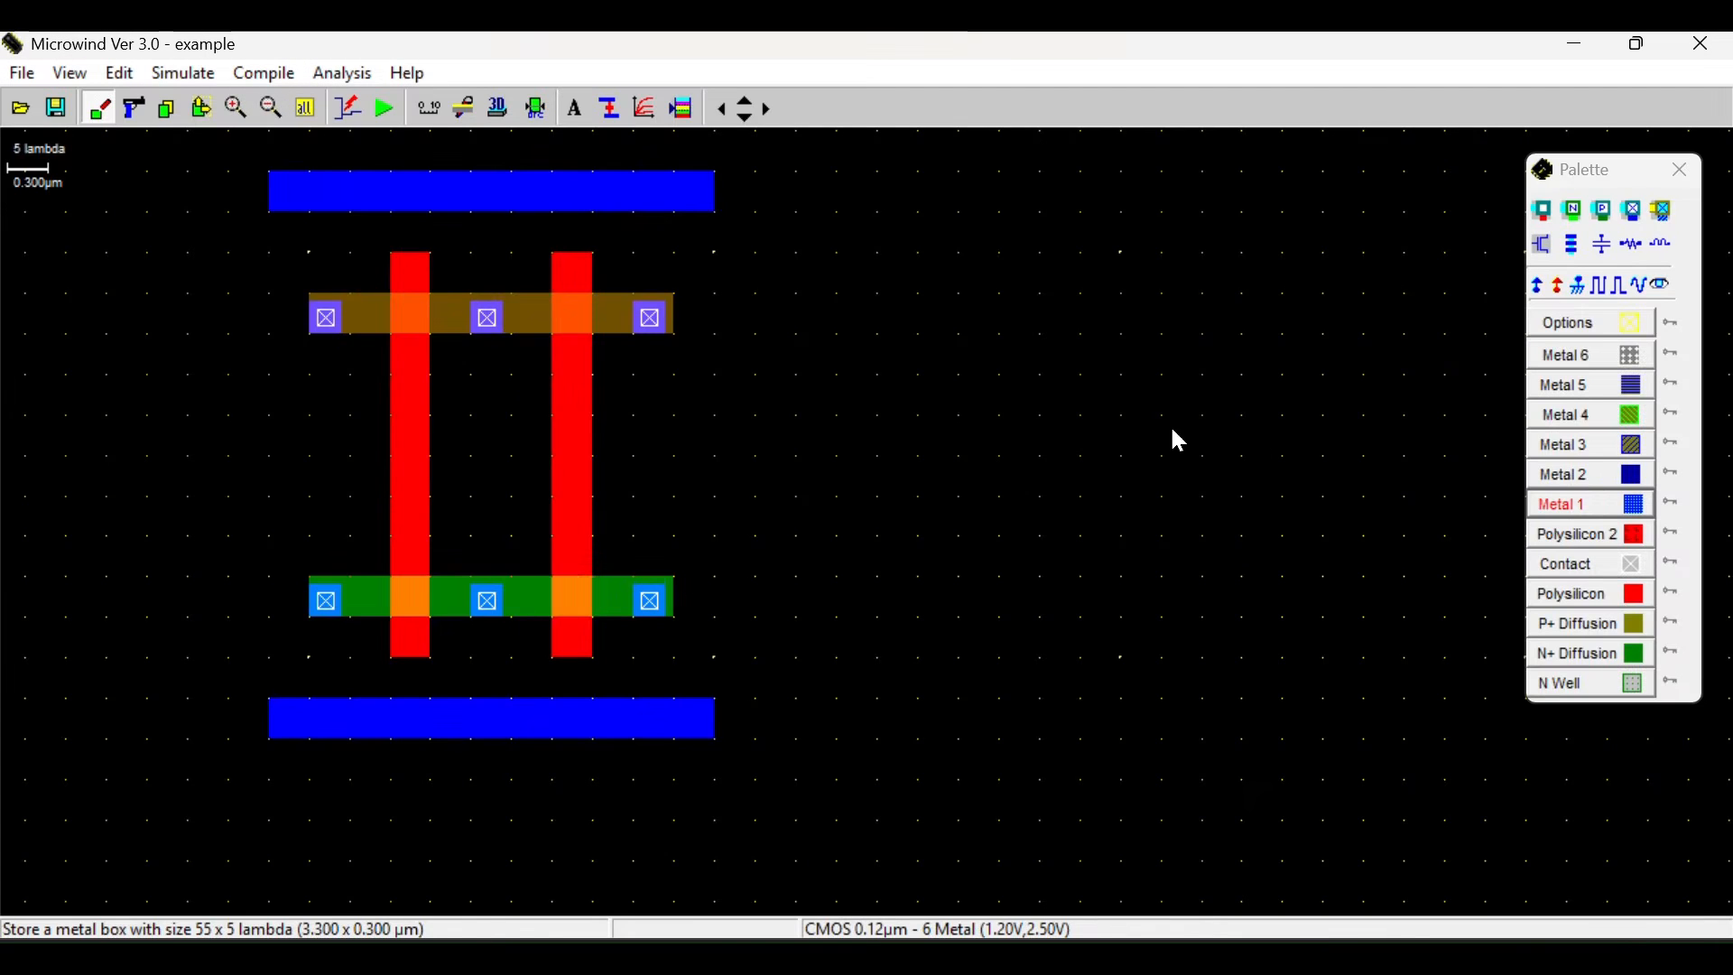
{"action": "left_click", "coordinate": [1600, 503]}
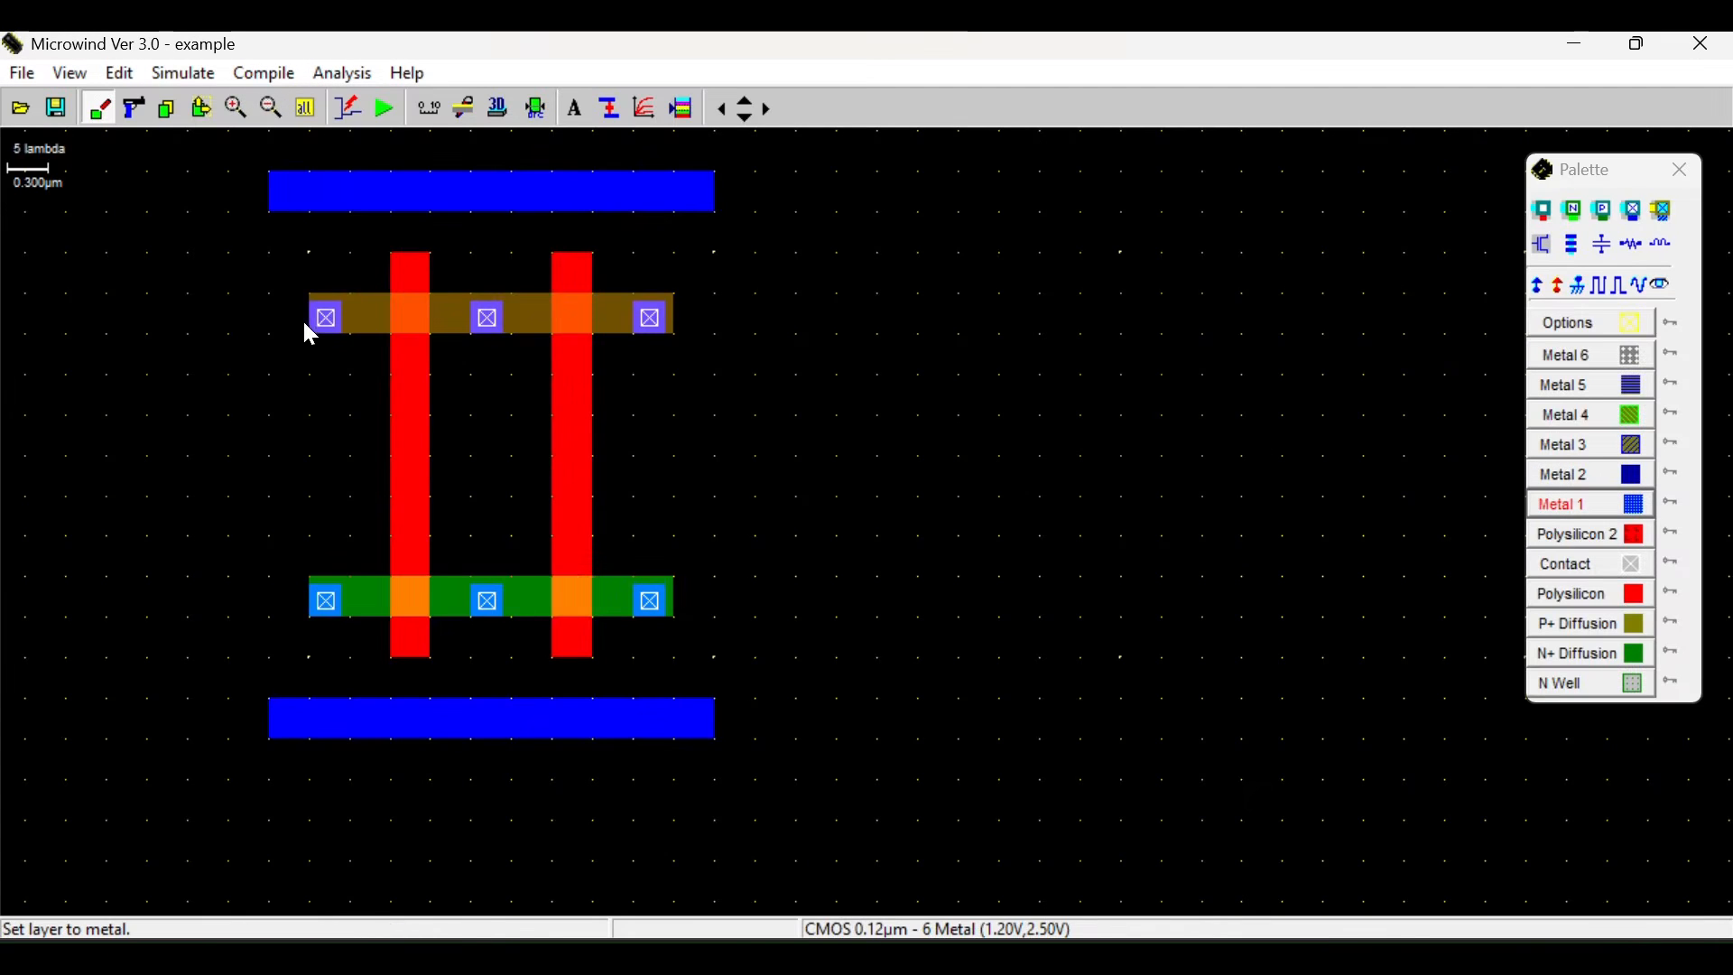
{"action": "left_click_drag", "start_coordinate": [309, 333], "coordinate": [349, 202]}
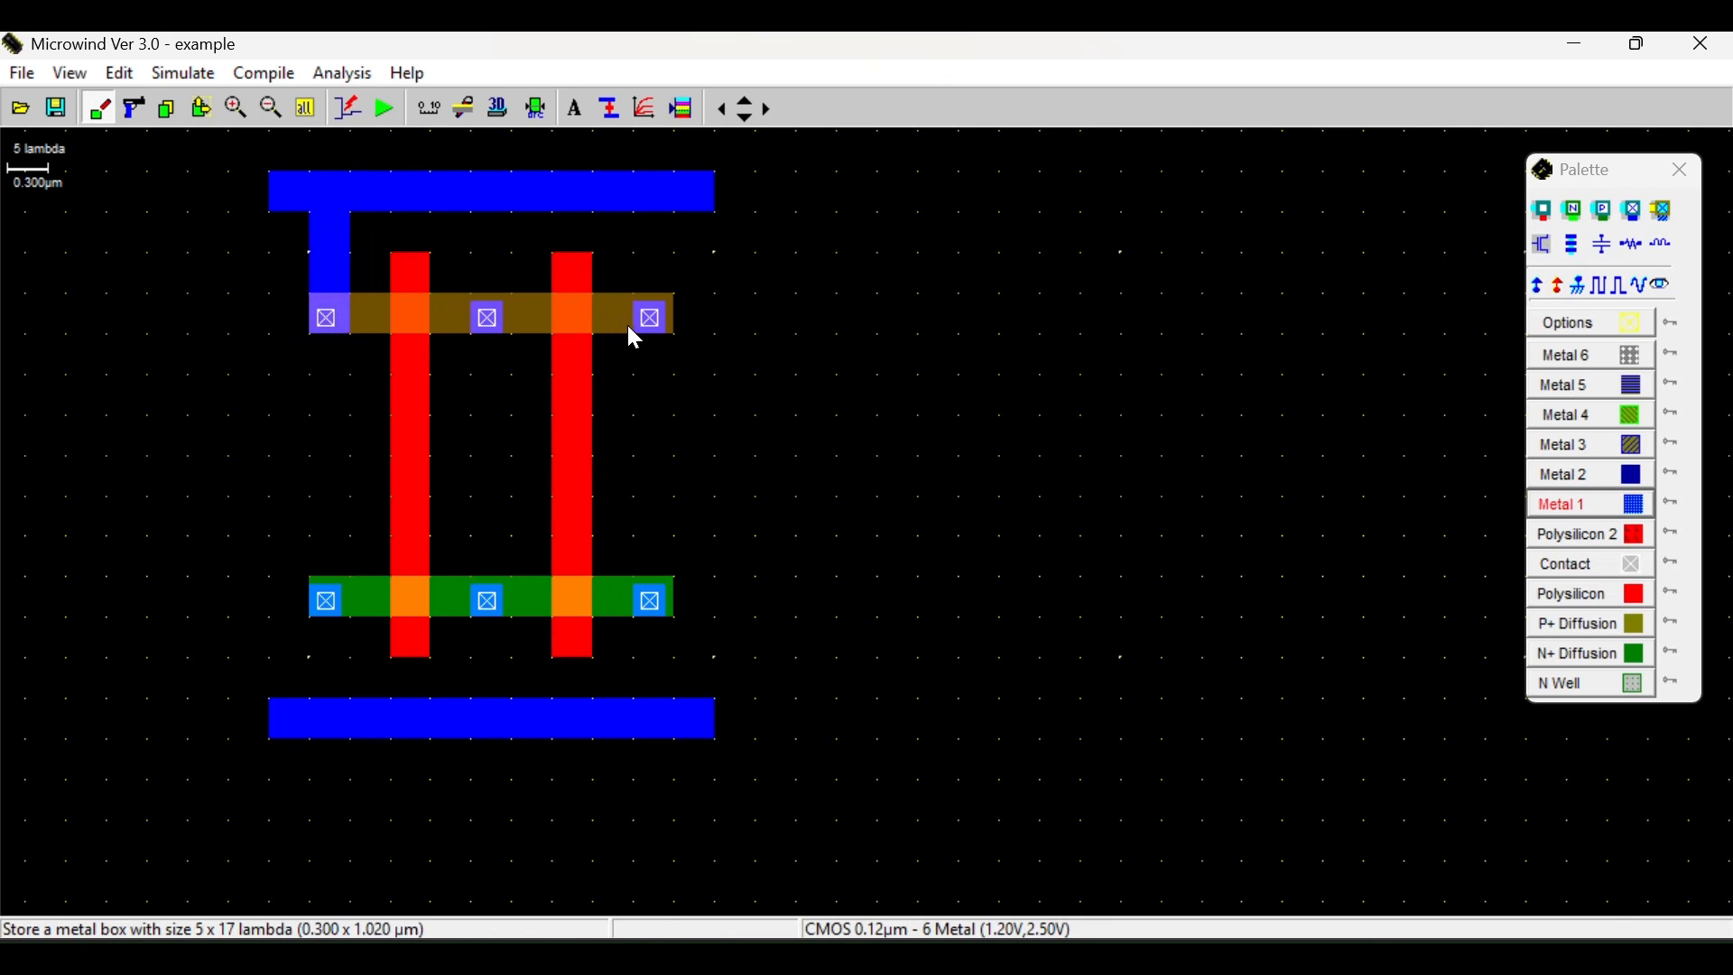
{"action": "left_click_drag", "start_coordinate": [631, 330], "coordinate": [670, 203]}
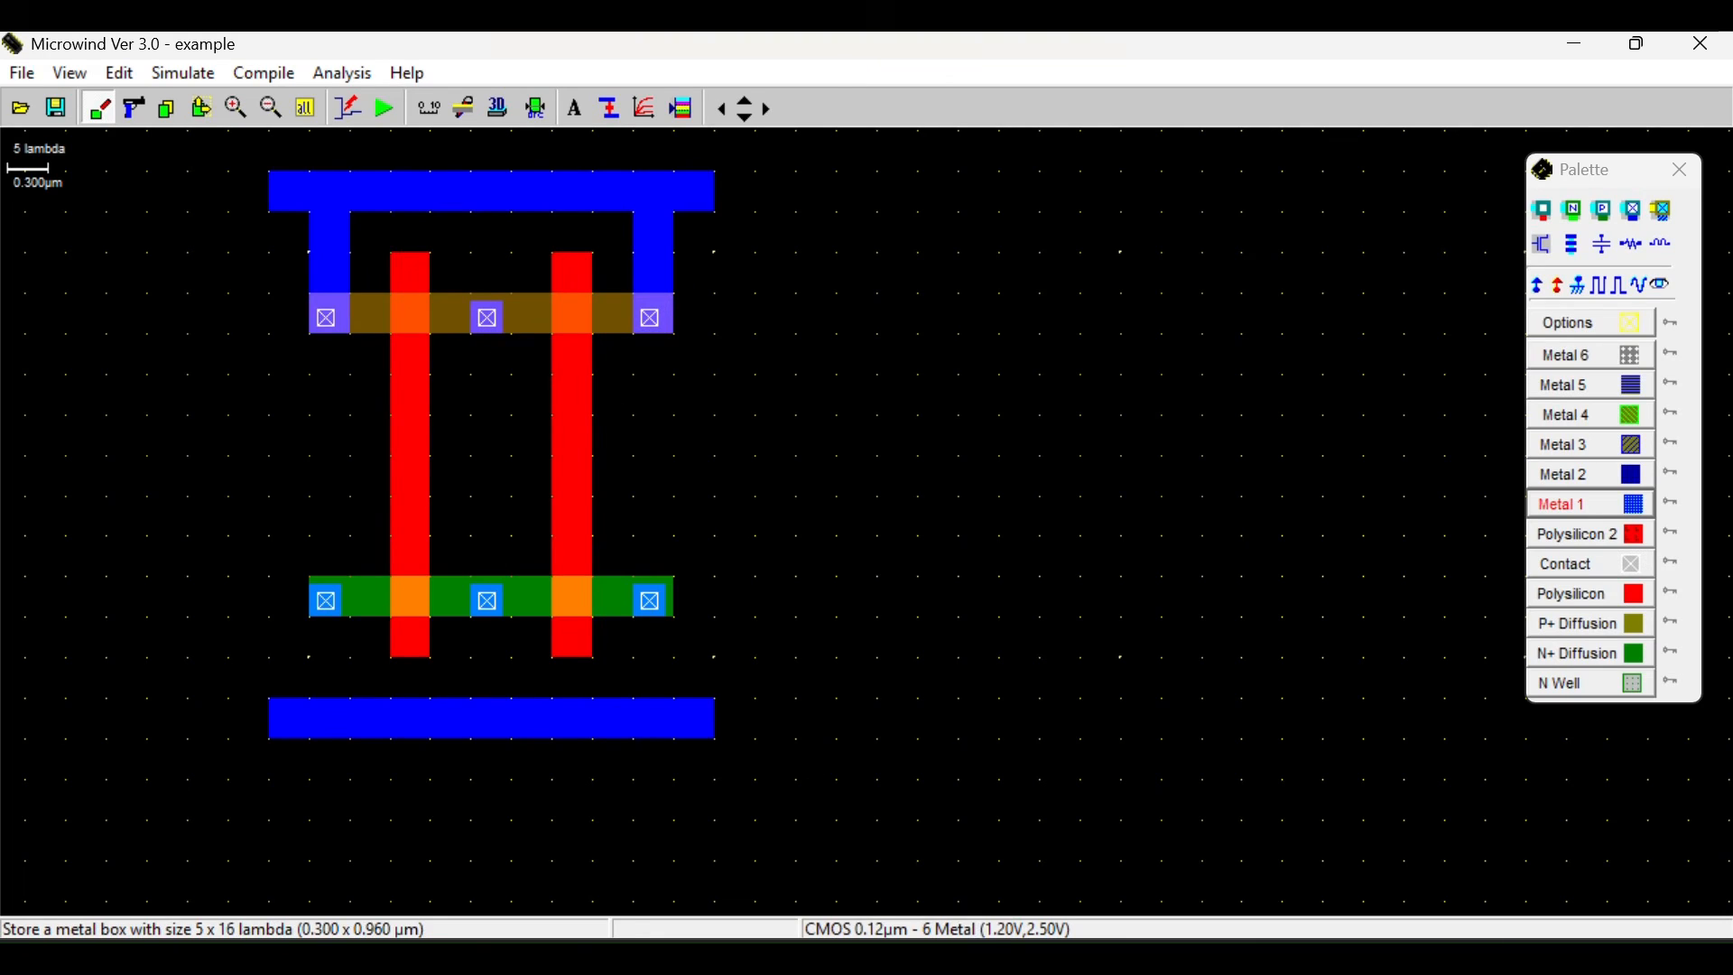
Using Metal 1, join the middle P+ contact and rightmost N+ contact as the output, and connect the leftmost N+ contact to the lower rail.
{"action": "left_click", "coordinate": [1018, 958]}
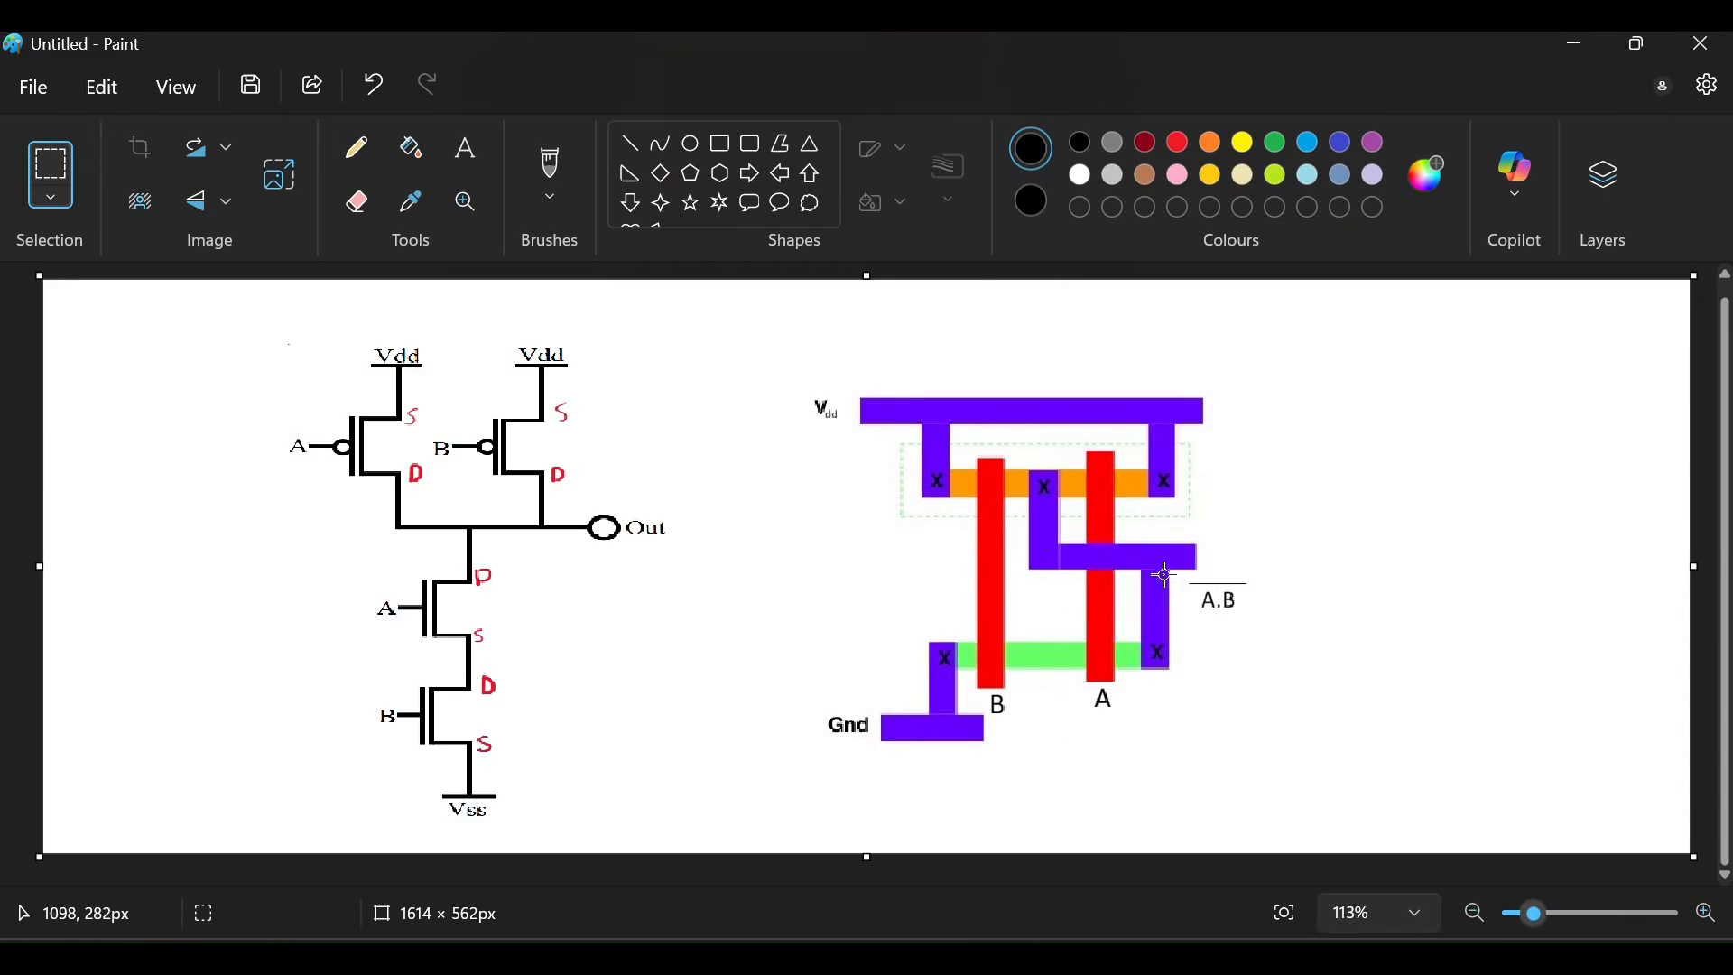
{"action": "left_click", "coordinate": [1008, 959]}
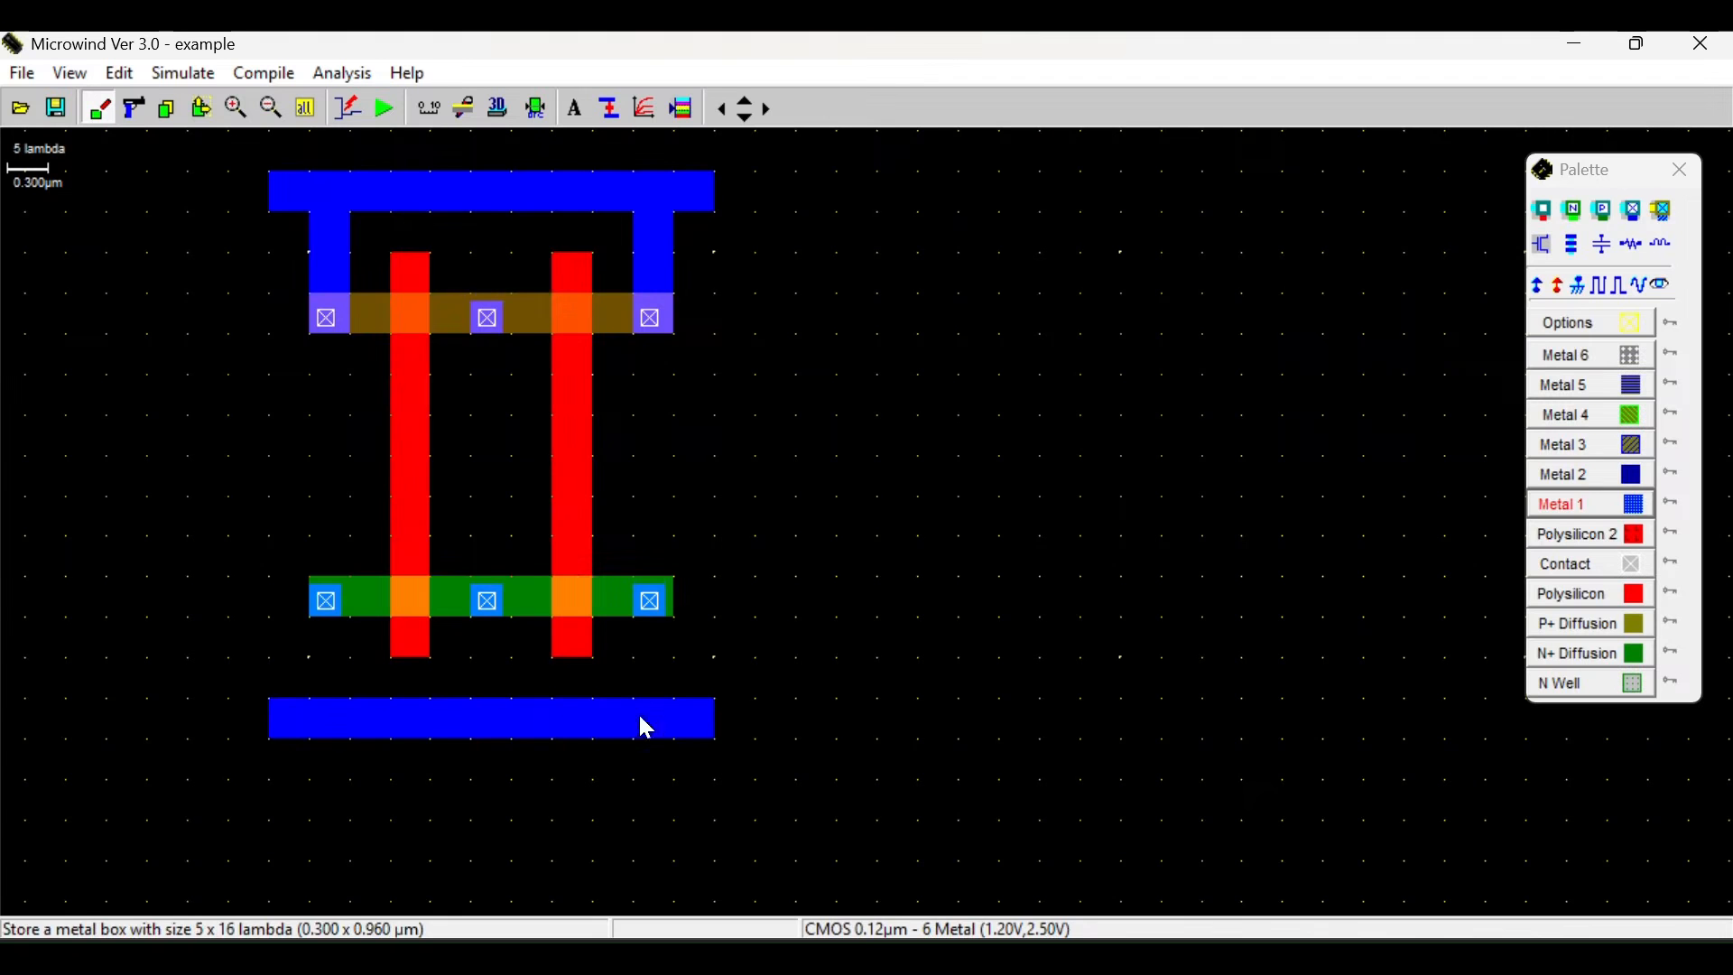
{"action": "left_click_drag", "start_coordinate": [472, 312], "coordinate": [511, 442]}
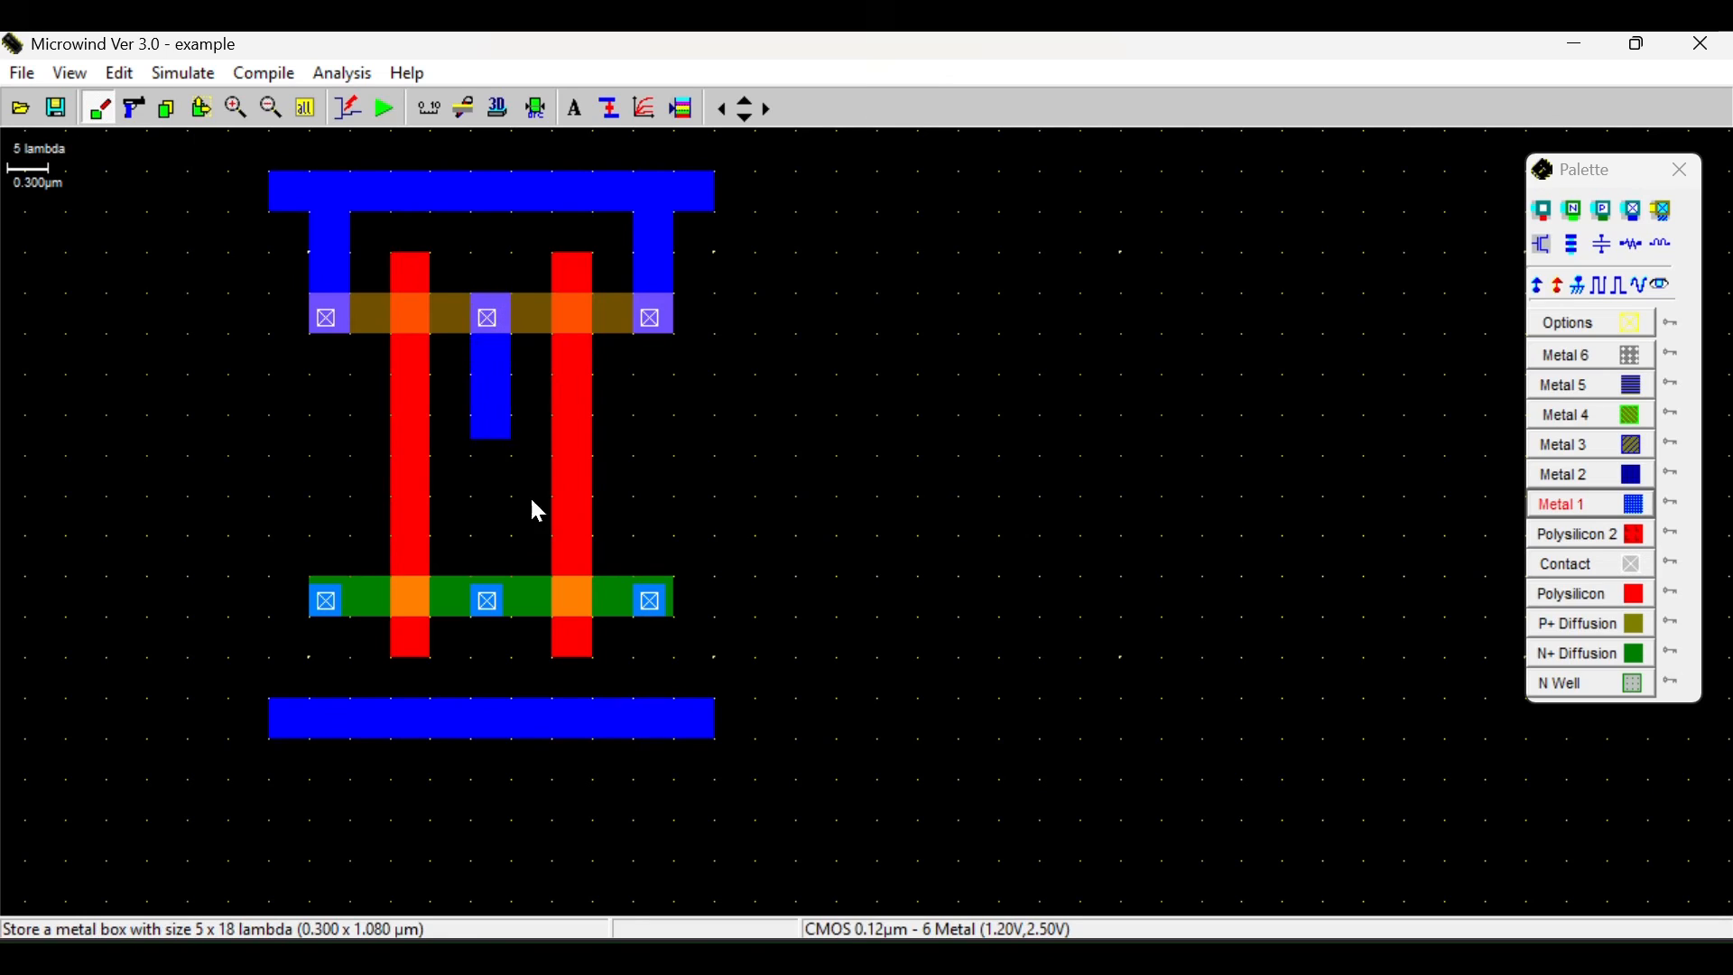
{"action": "left_click_drag", "start_coordinate": [633, 617], "coordinate": [674, 476]}
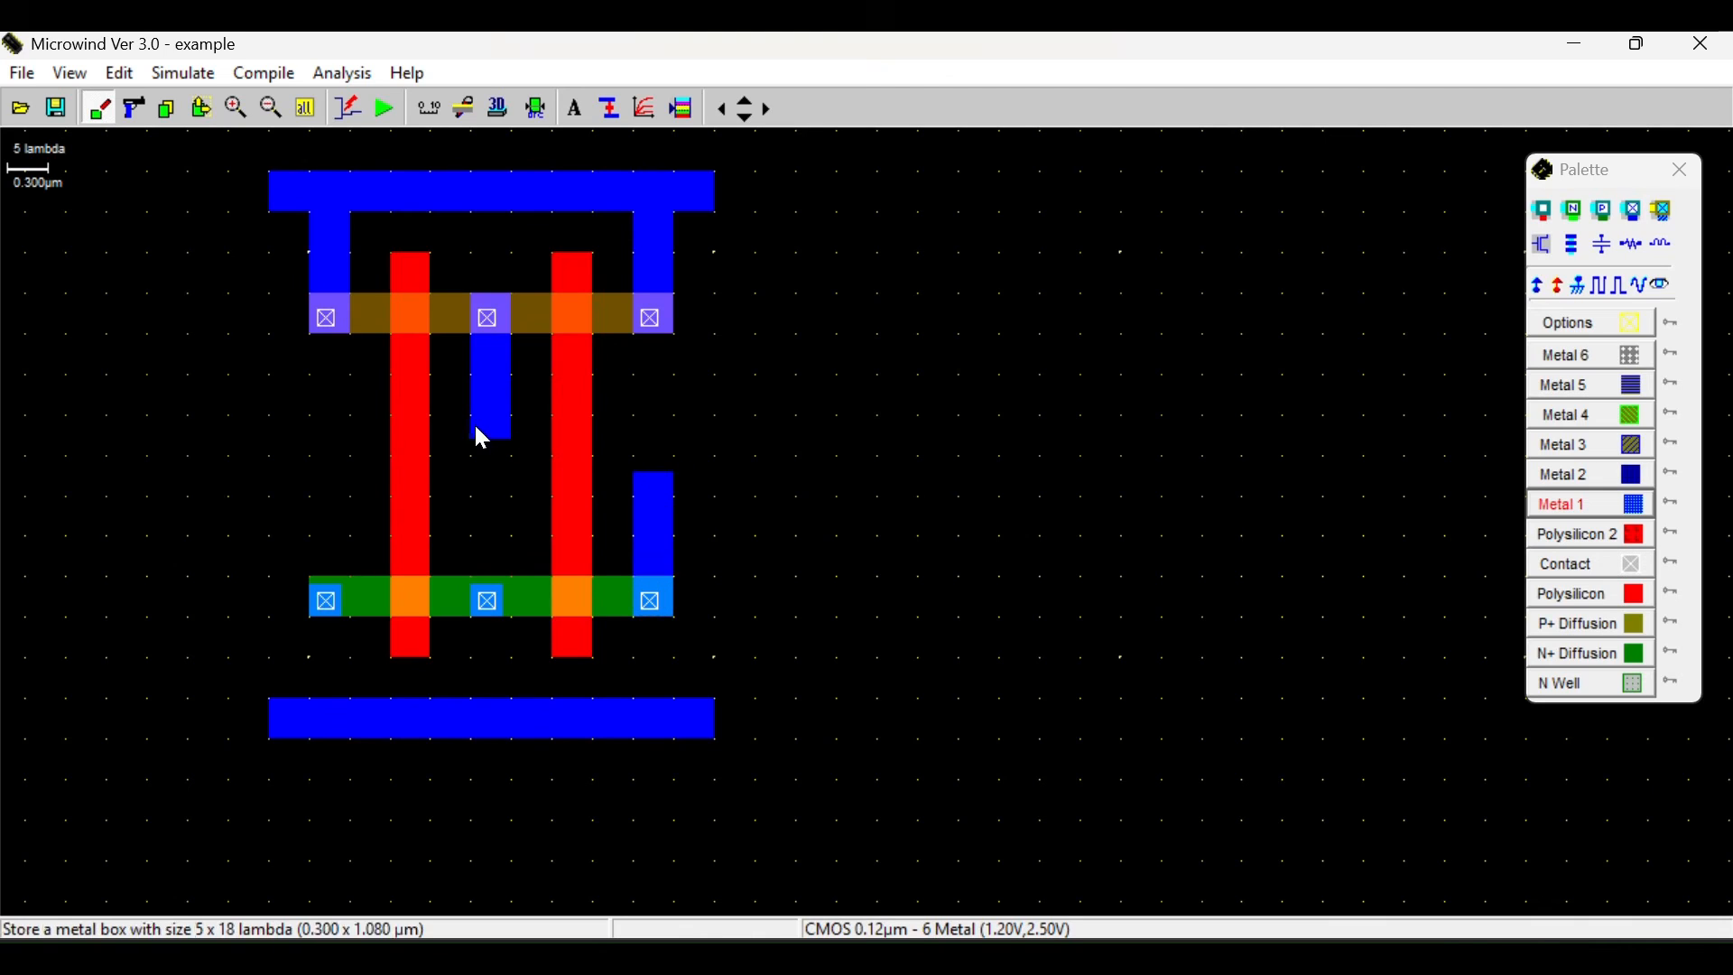
{"action": "left_click_drag", "start_coordinate": [472, 434], "coordinate": [731, 471]}
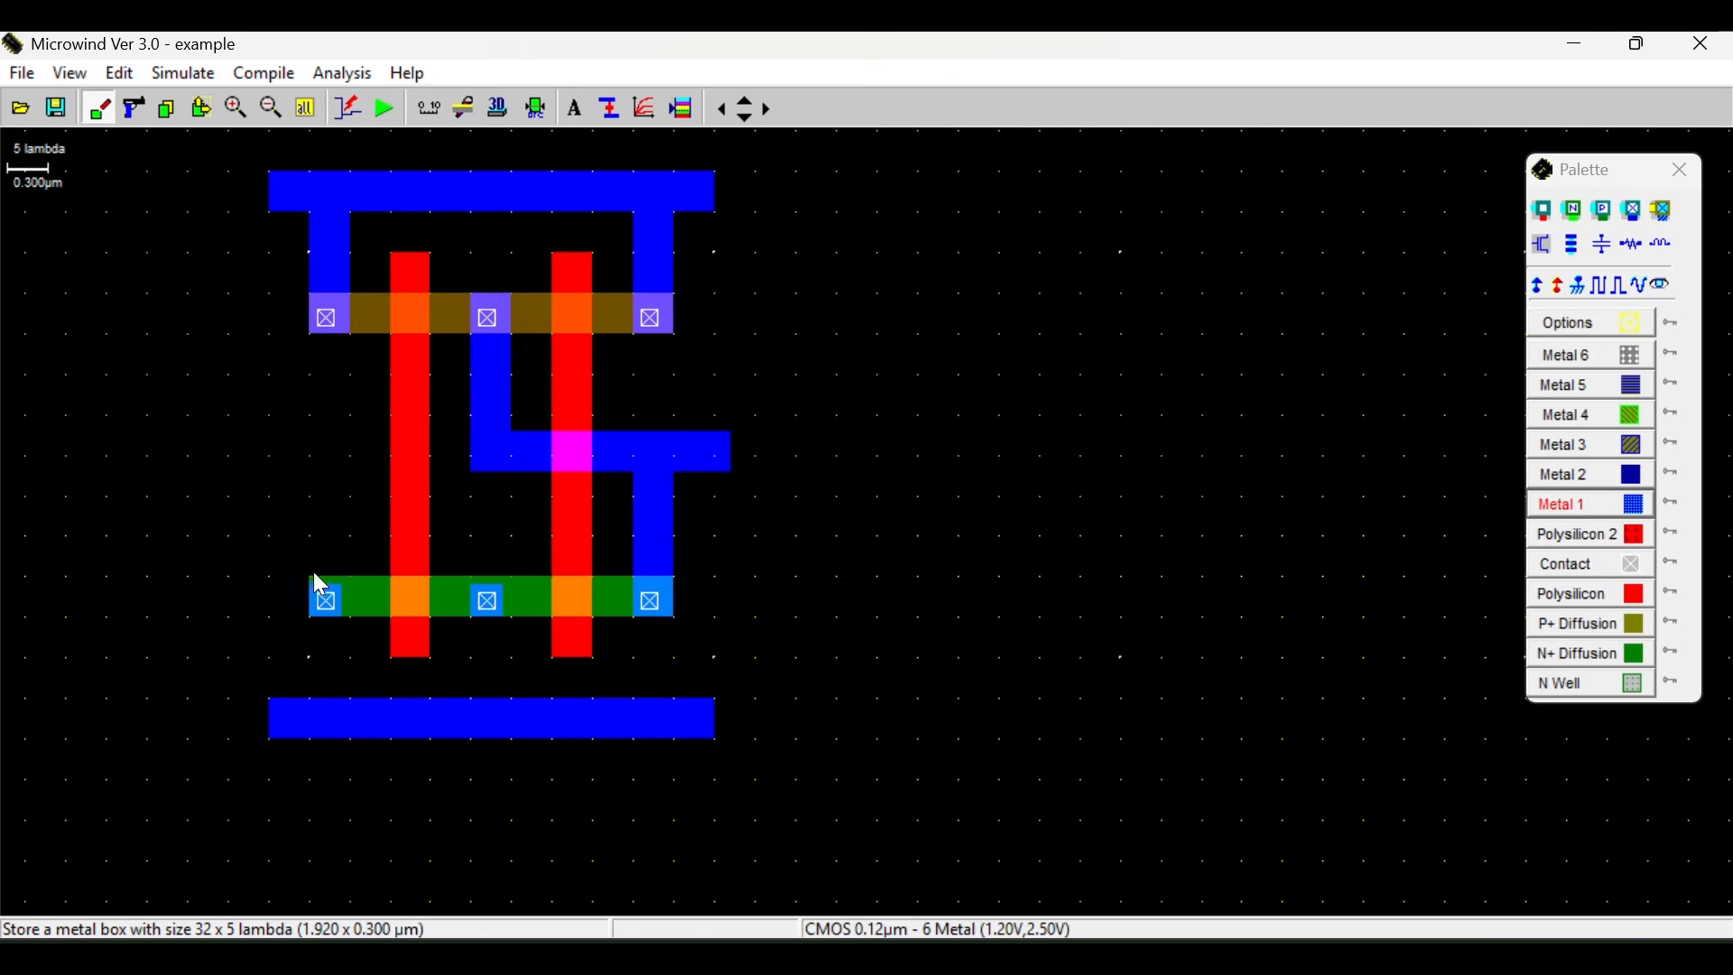
{"action": "left_click_drag", "start_coordinate": [311, 577], "coordinate": [351, 722]}
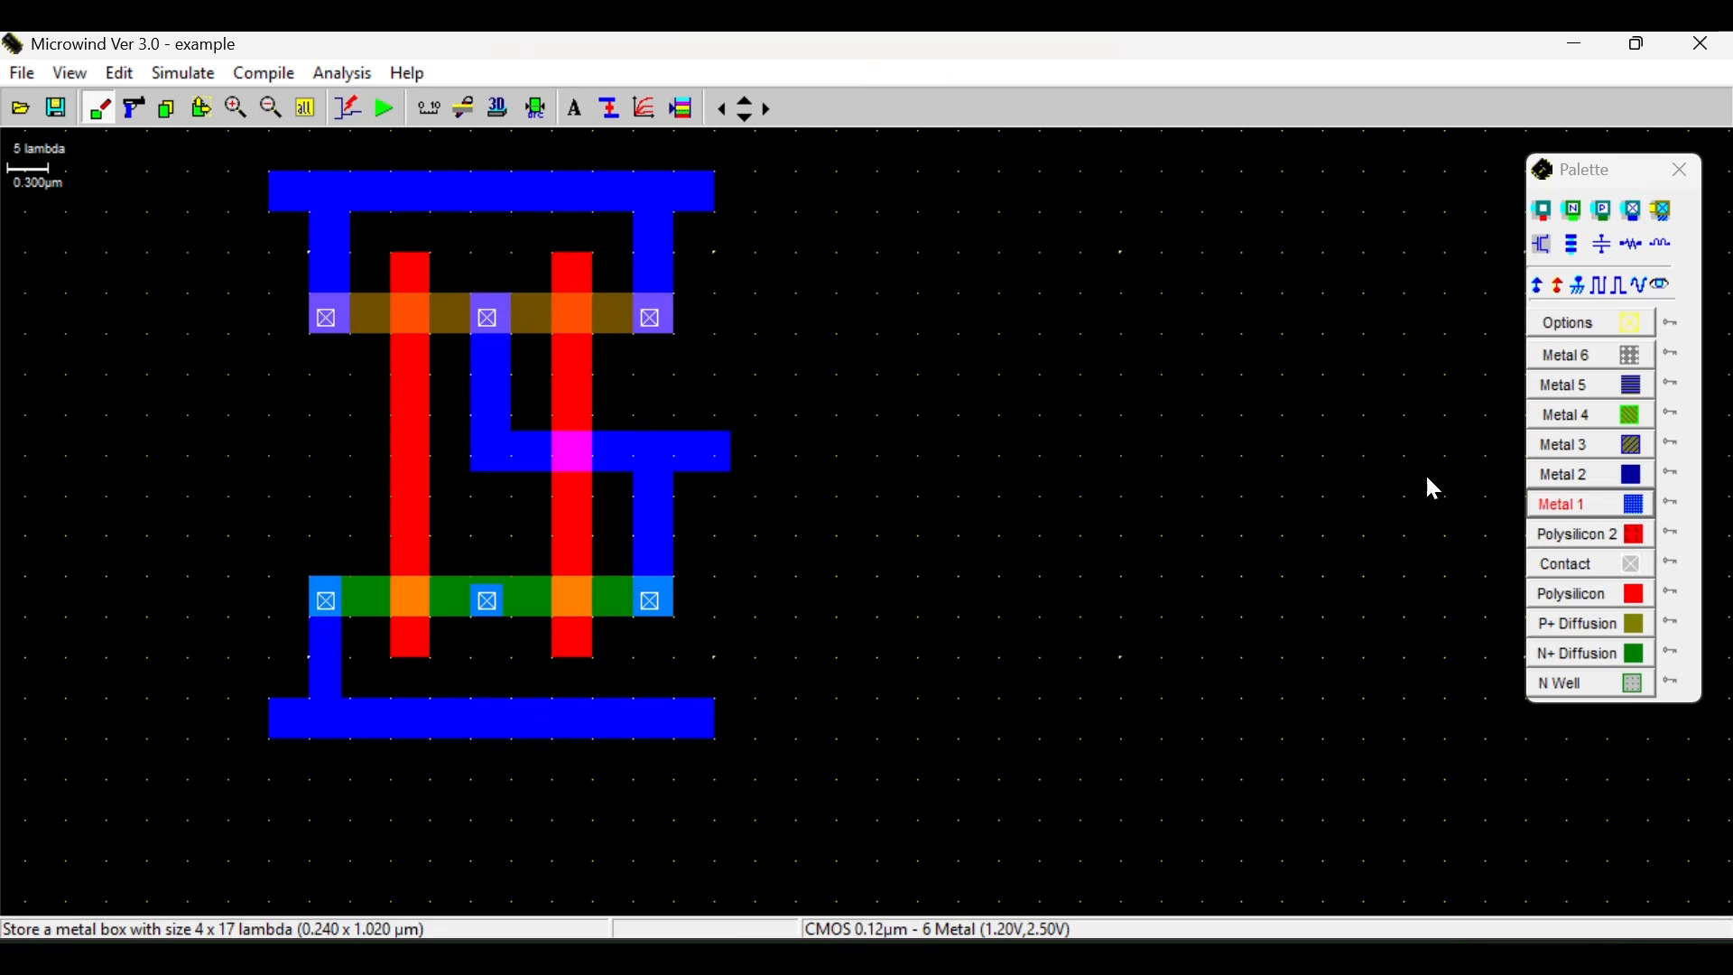
Place a ground (Vss) supply on the left end of the lower Metal 1 rail.
{"action": "left_click", "coordinate": [1579, 286]}
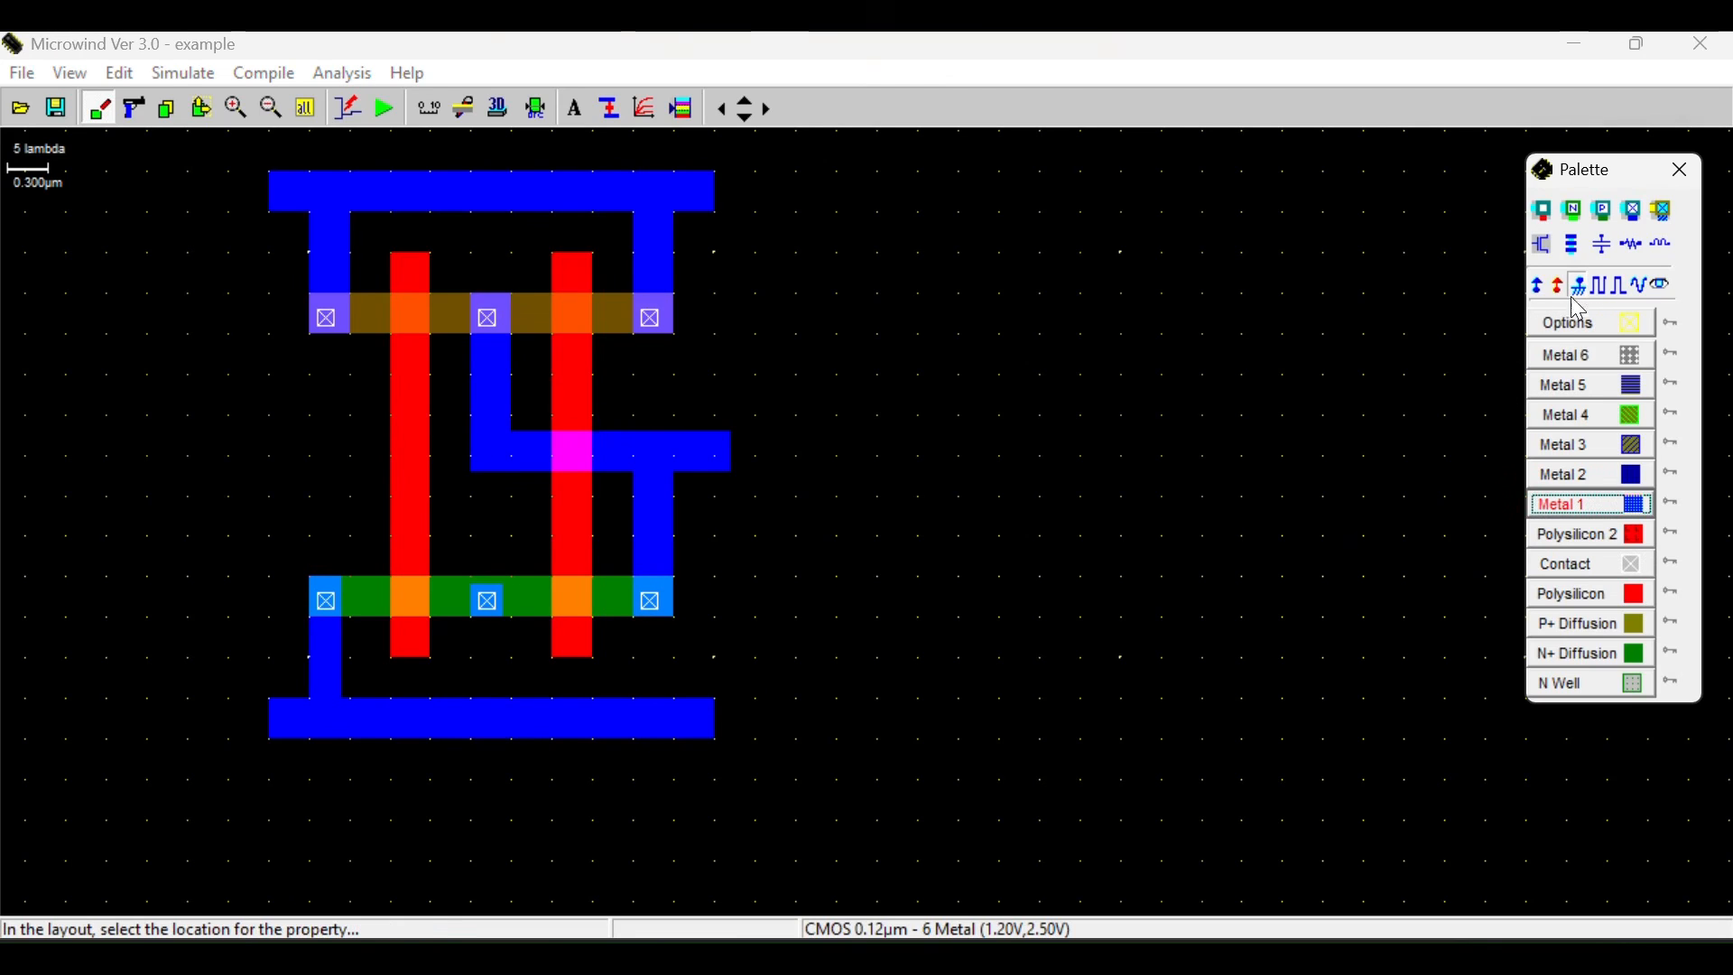
{"action": "left_click", "coordinate": [284, 718]}
Draw an N well box of about 83 x 40 lambda around the P+ diffusion and upper rail, and run the design rule check.
{"action": "scroll", "coordinate": [1229, 368], "scroll_direction": "down", "scroll_amount": 1}
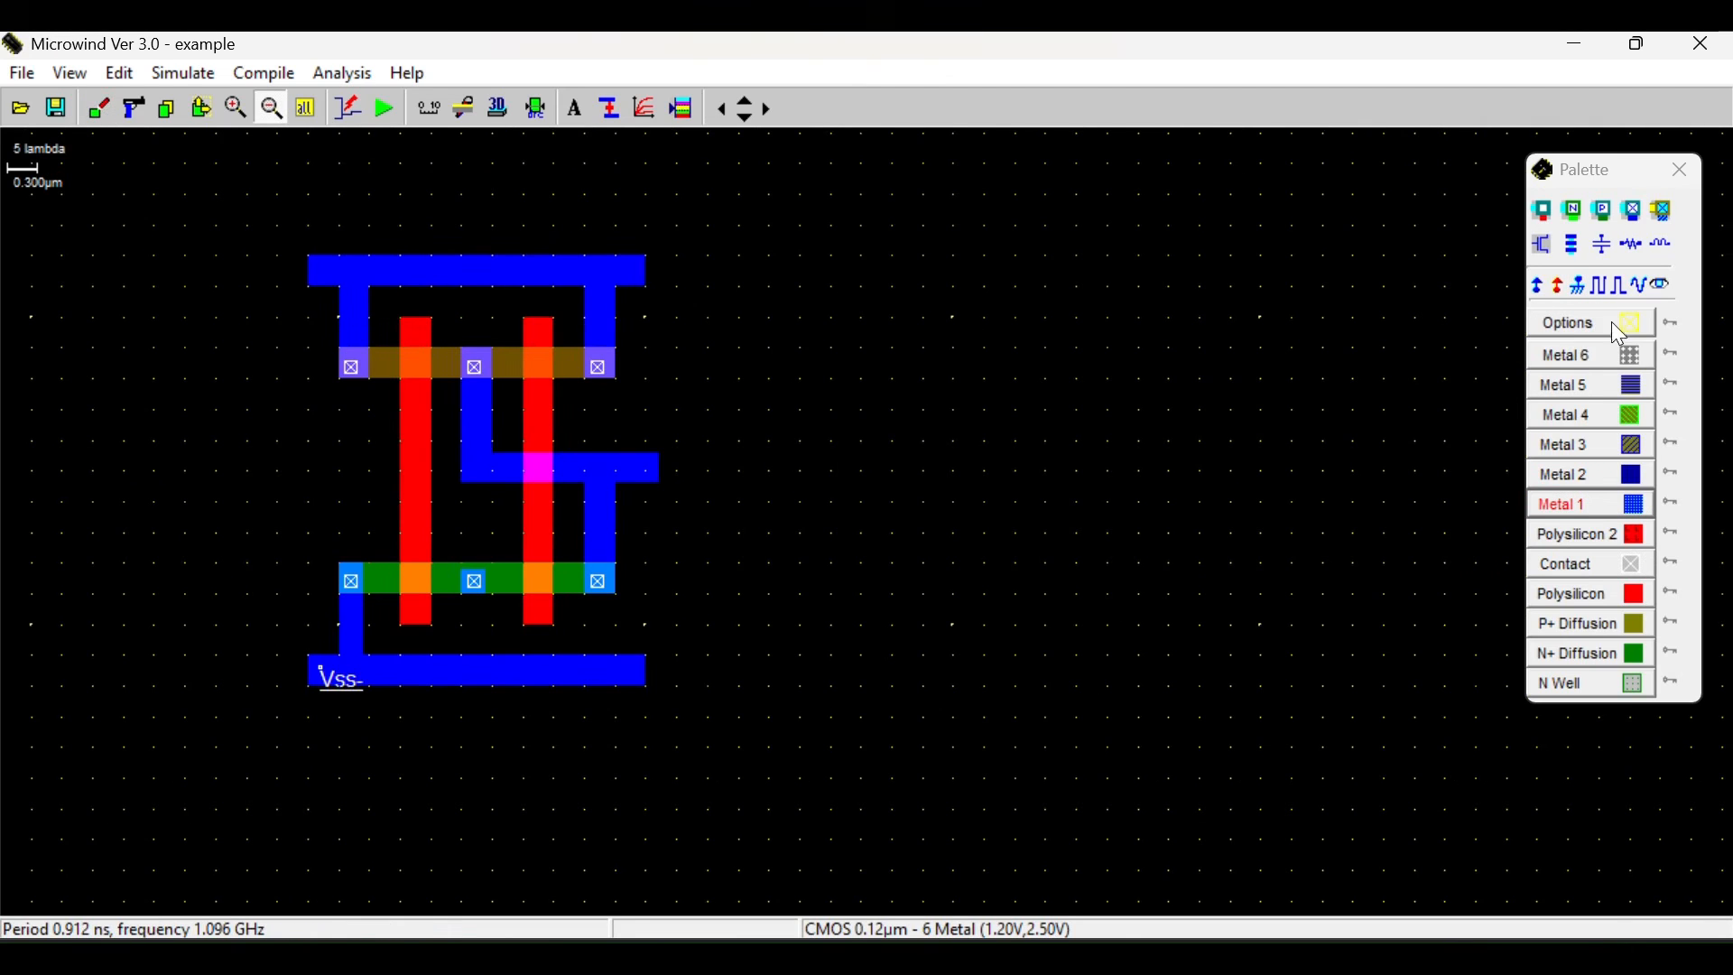
{"action": "left_click", "coordinate": [1606, 690]}
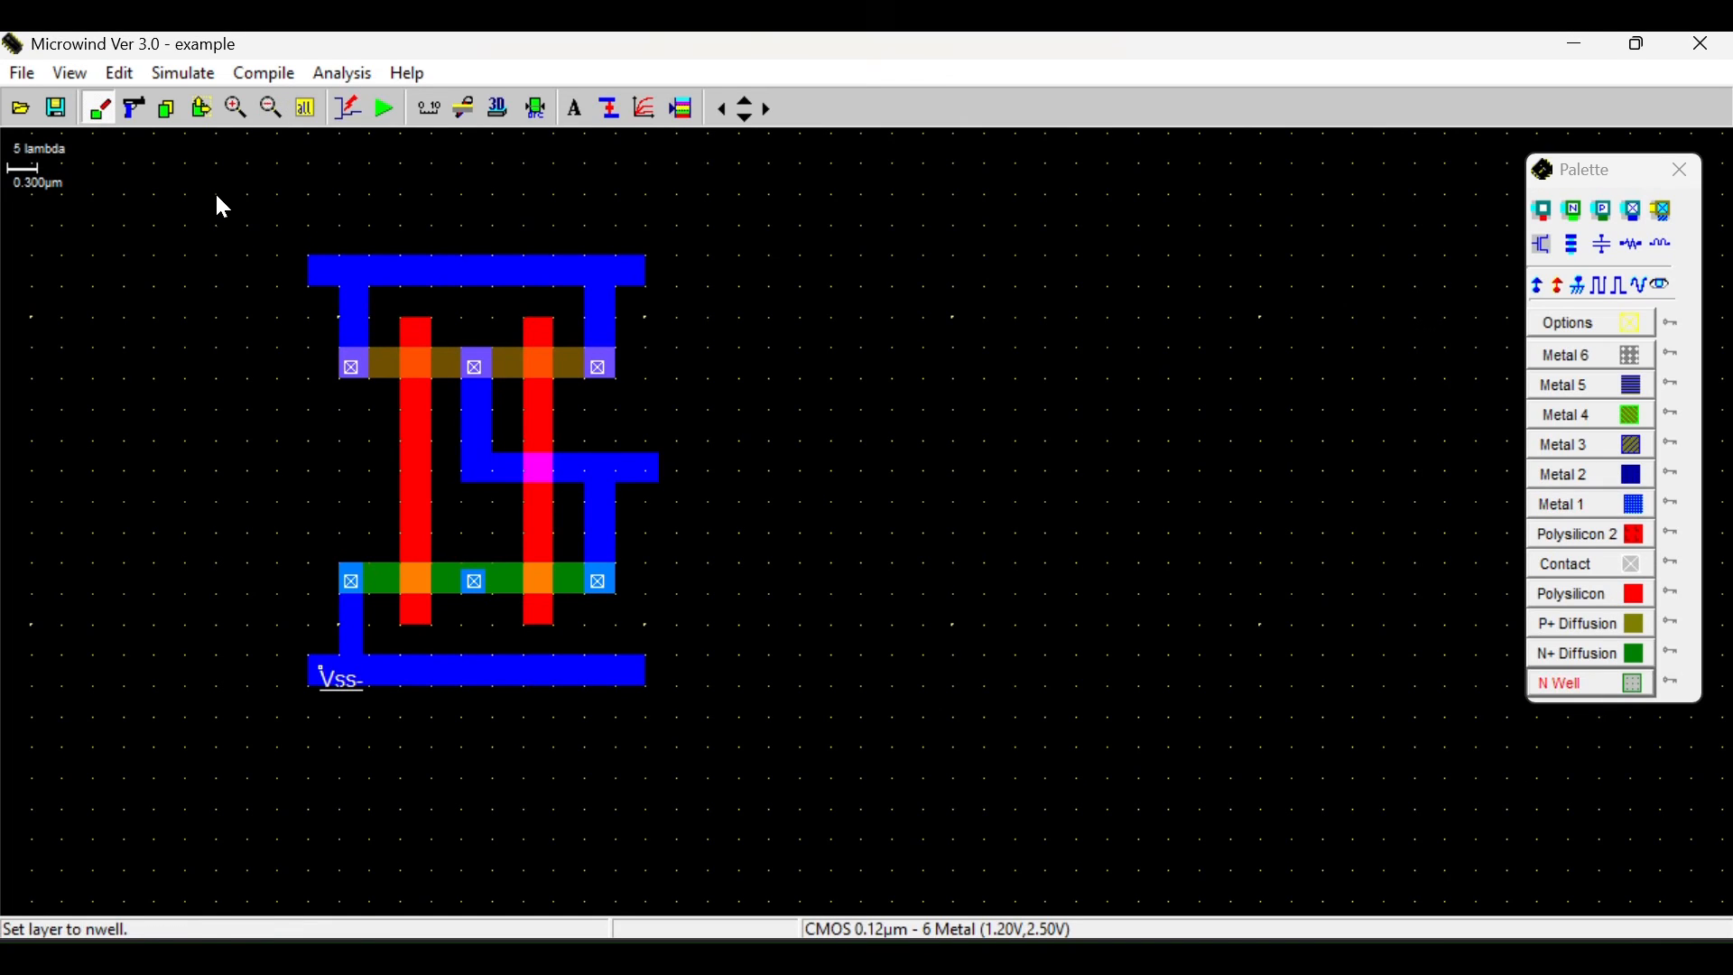
{"action": "left_click_drag", "start_coordinate": [216, 195], "coordinate": [727, 442]}
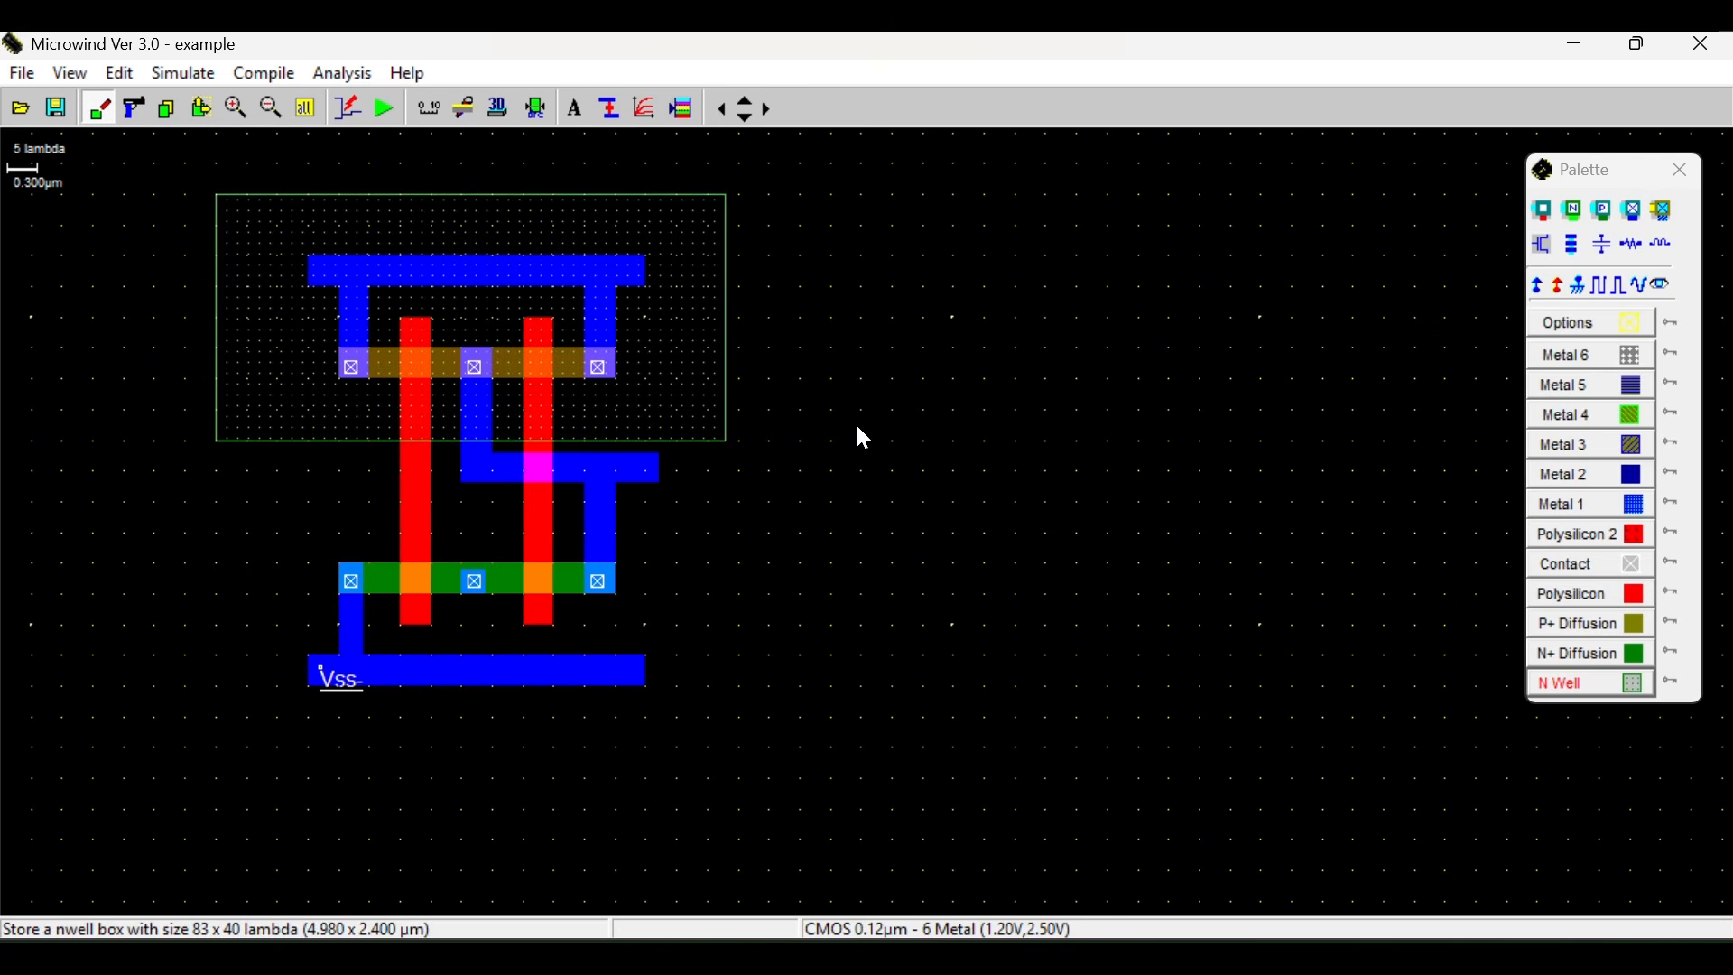
{"action": "left_click", "coordinate": [537, 112]}
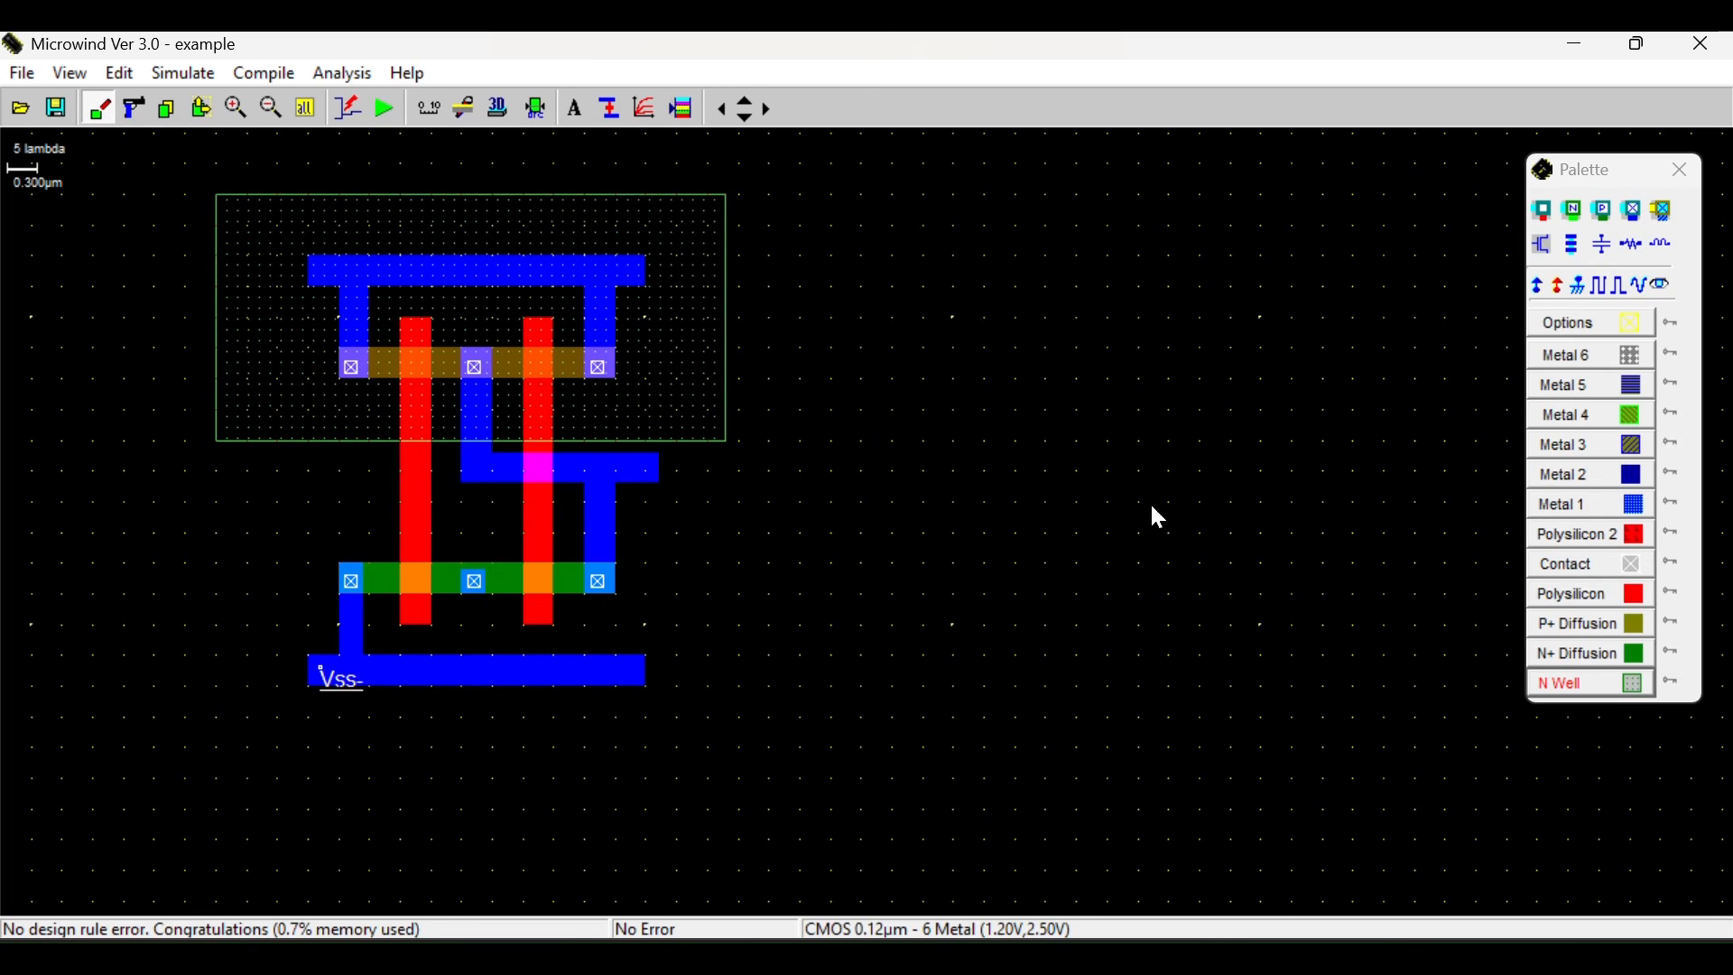
Place Vdd supplies on the left end of the upper Metal 1 rail and in the N well's upper-right corner.
{"action": "left_click", "coordinate": [1540, 287]}
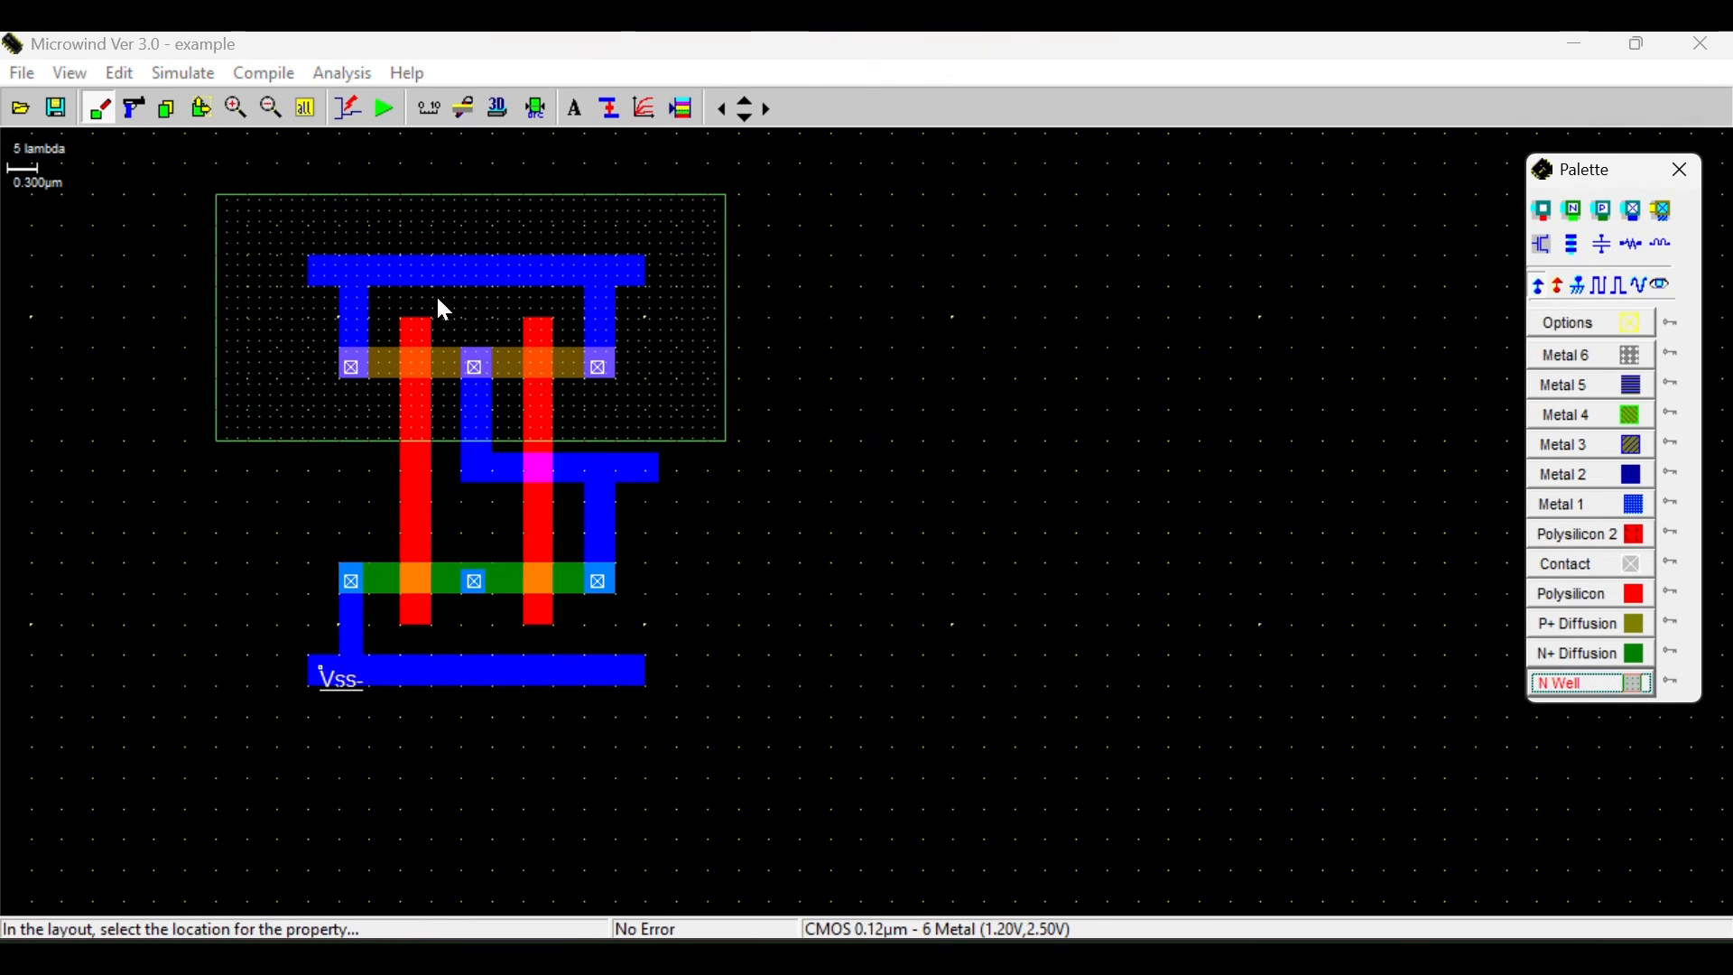
{"action": "left_click", "coordinate": [326, 277]}
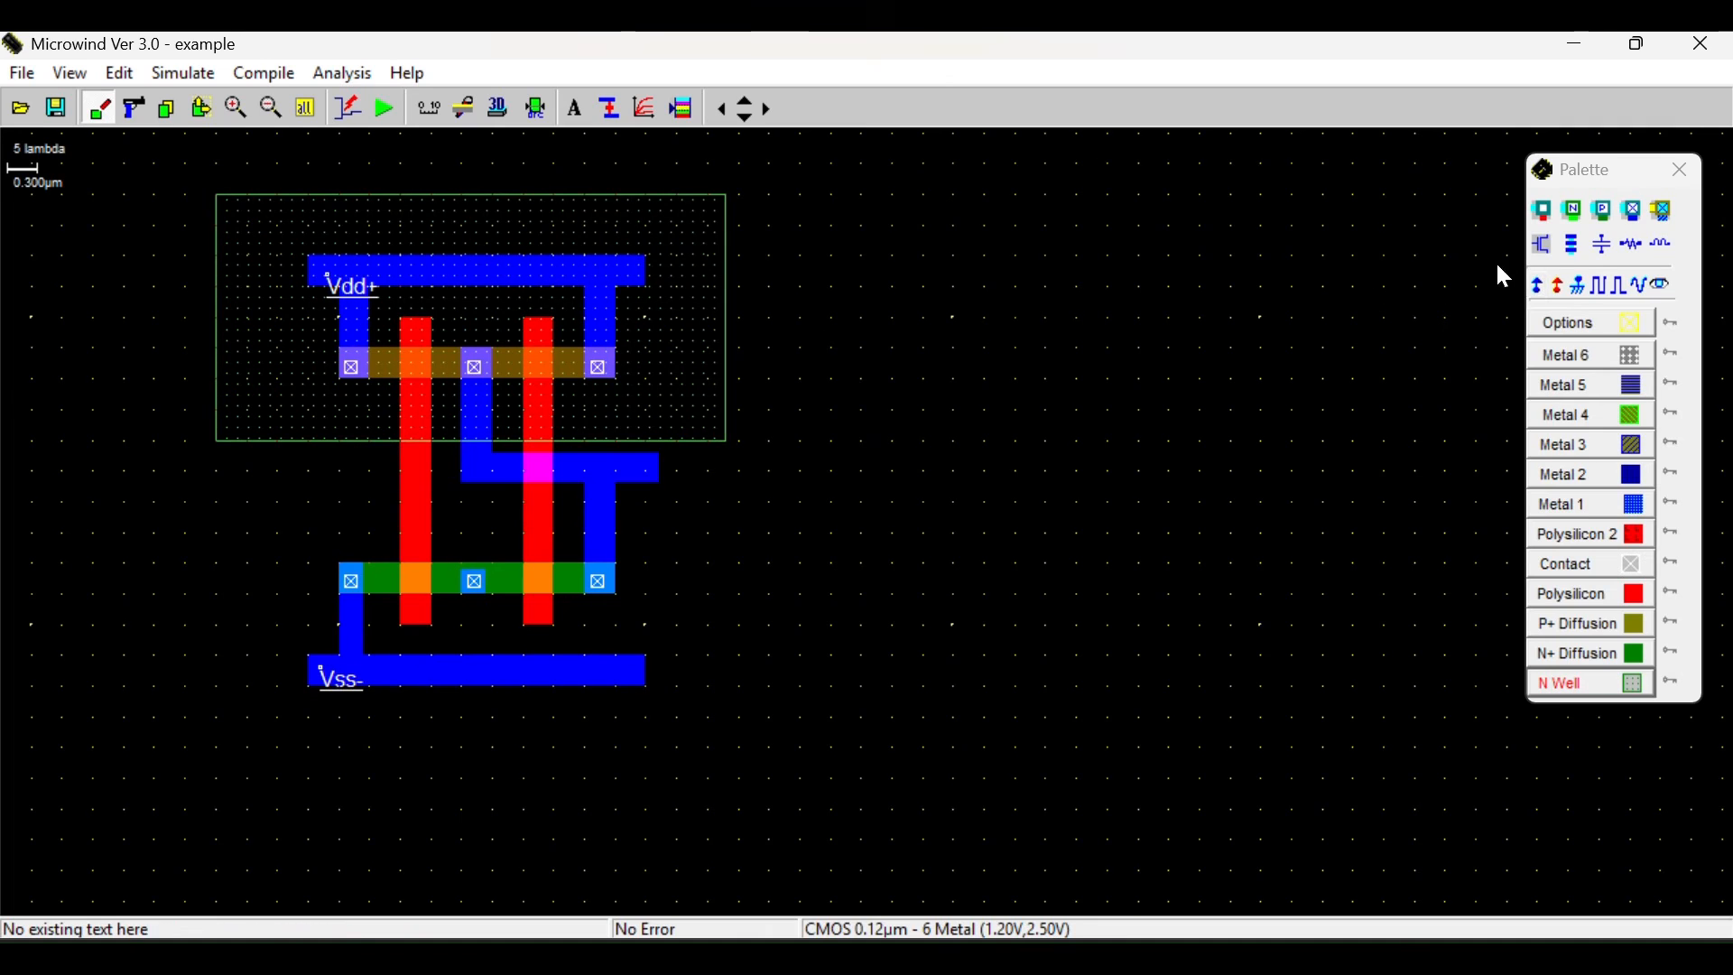
{"action": "left_click", "coordinate": [1533, 290]}
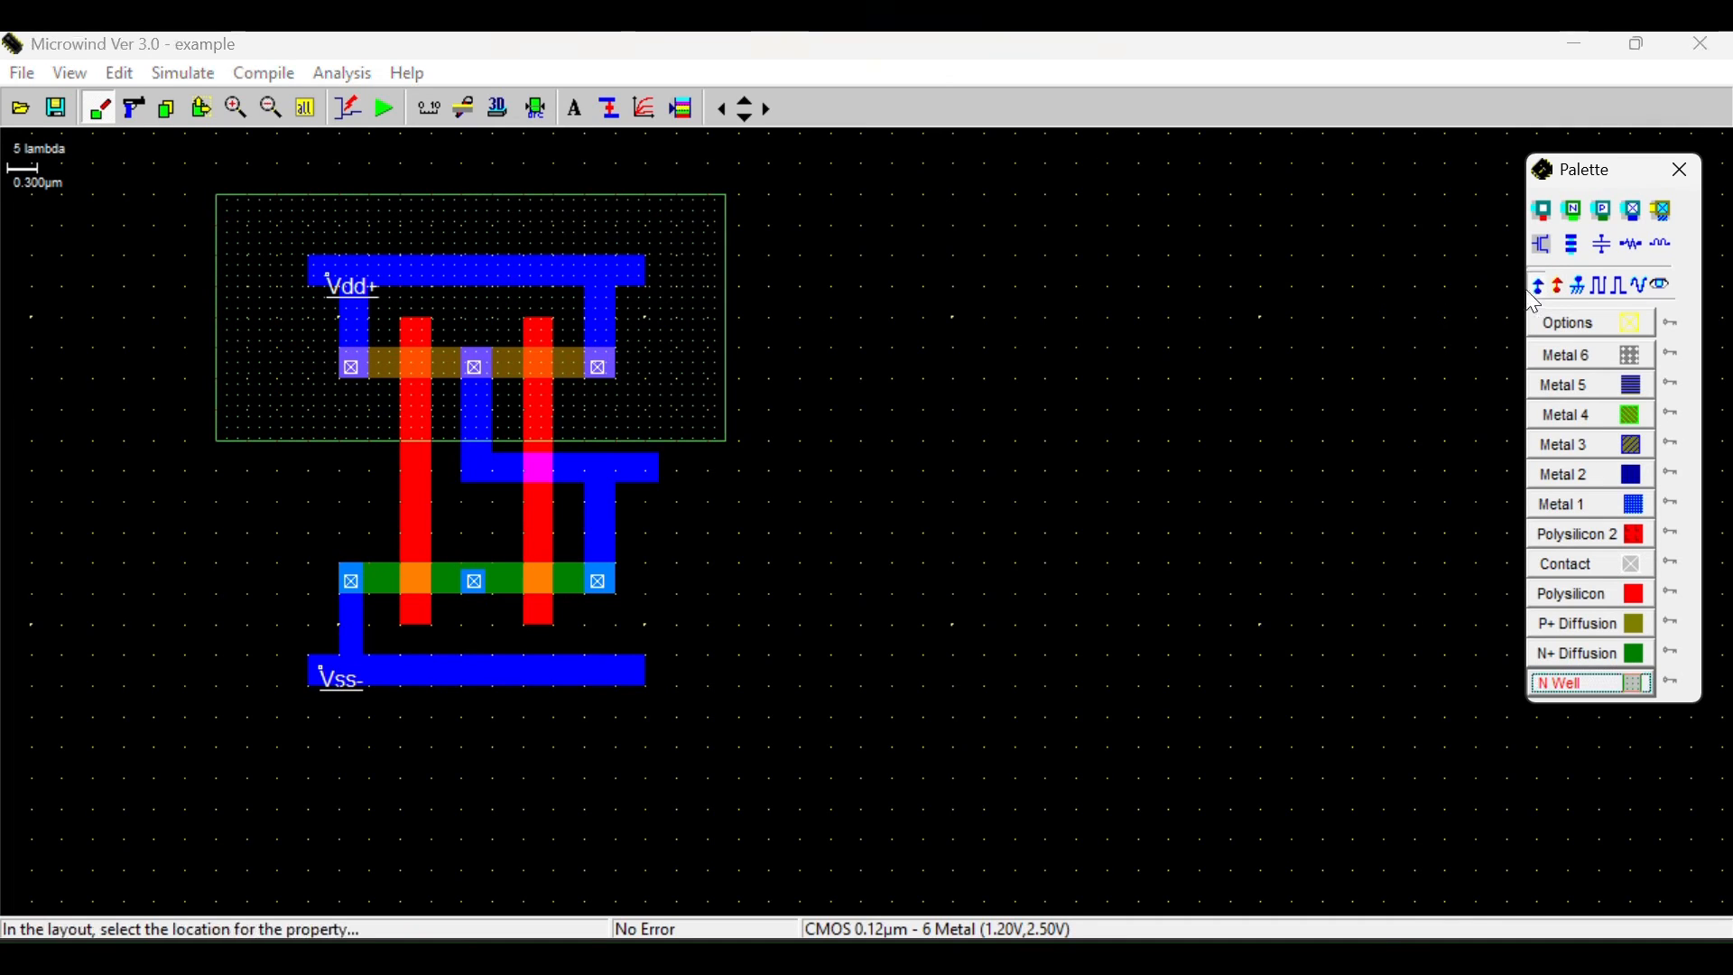
{"action": "left_click", "coordinate": [698, 224]}
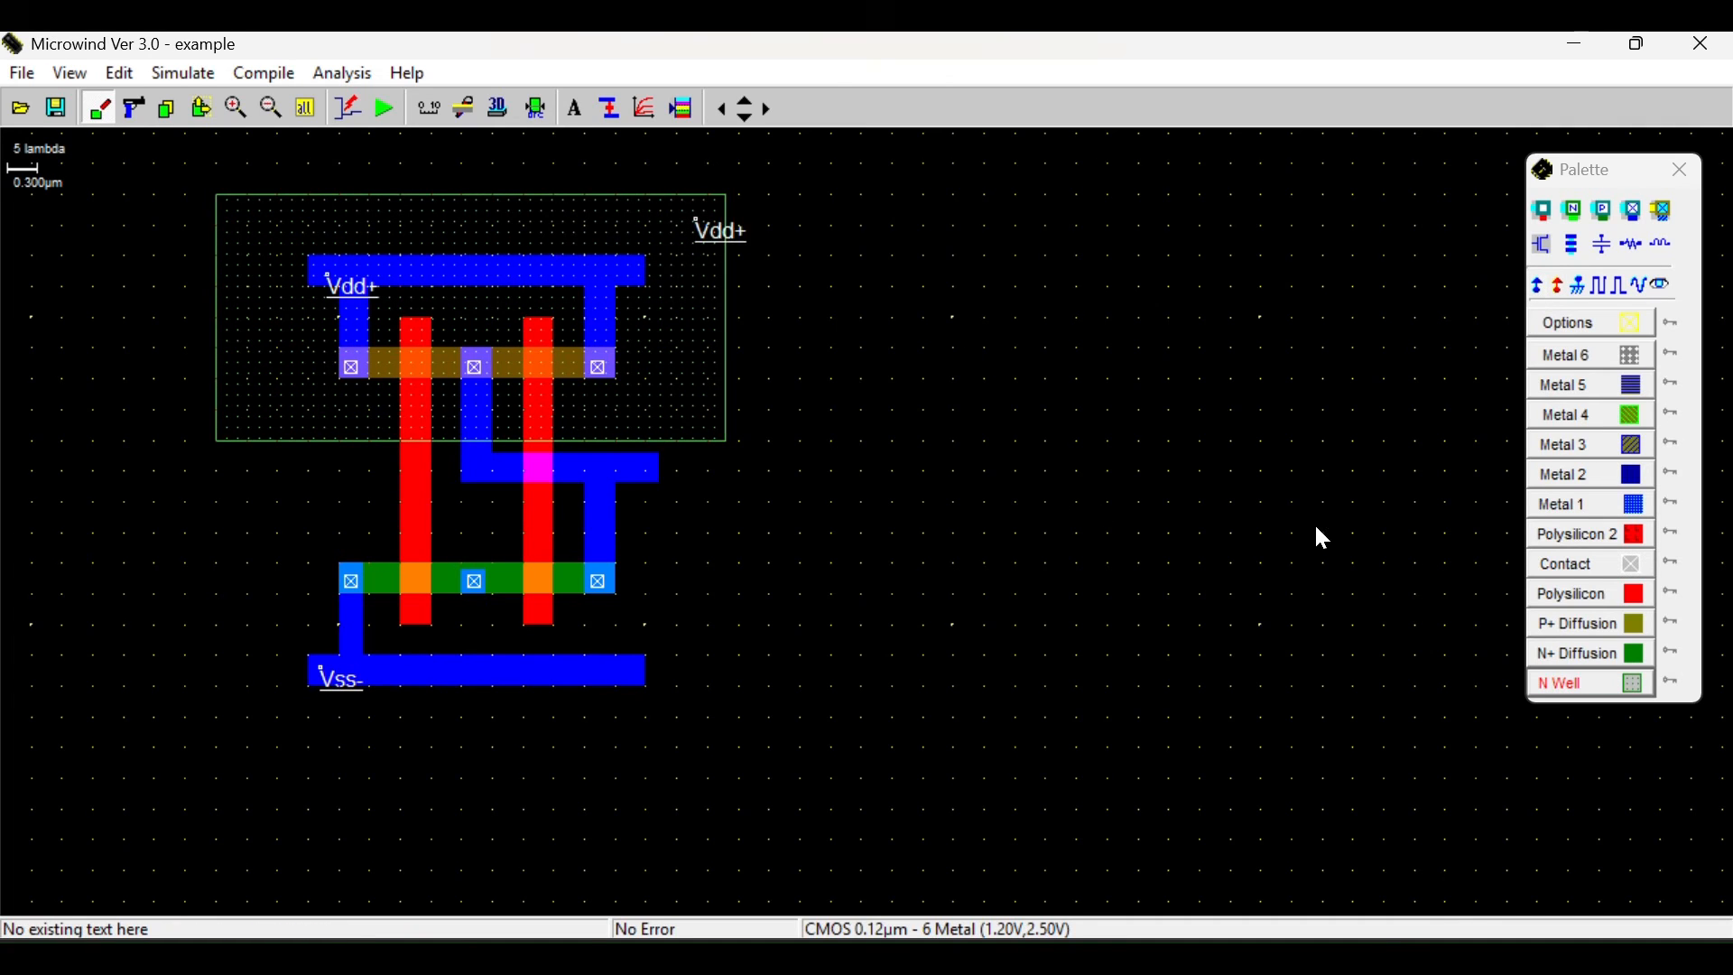
Assign a clock labelled A to the right polysilicon gate, keeping the default timing.
{"action": "left_click", "coordinate": [1606, 288]}
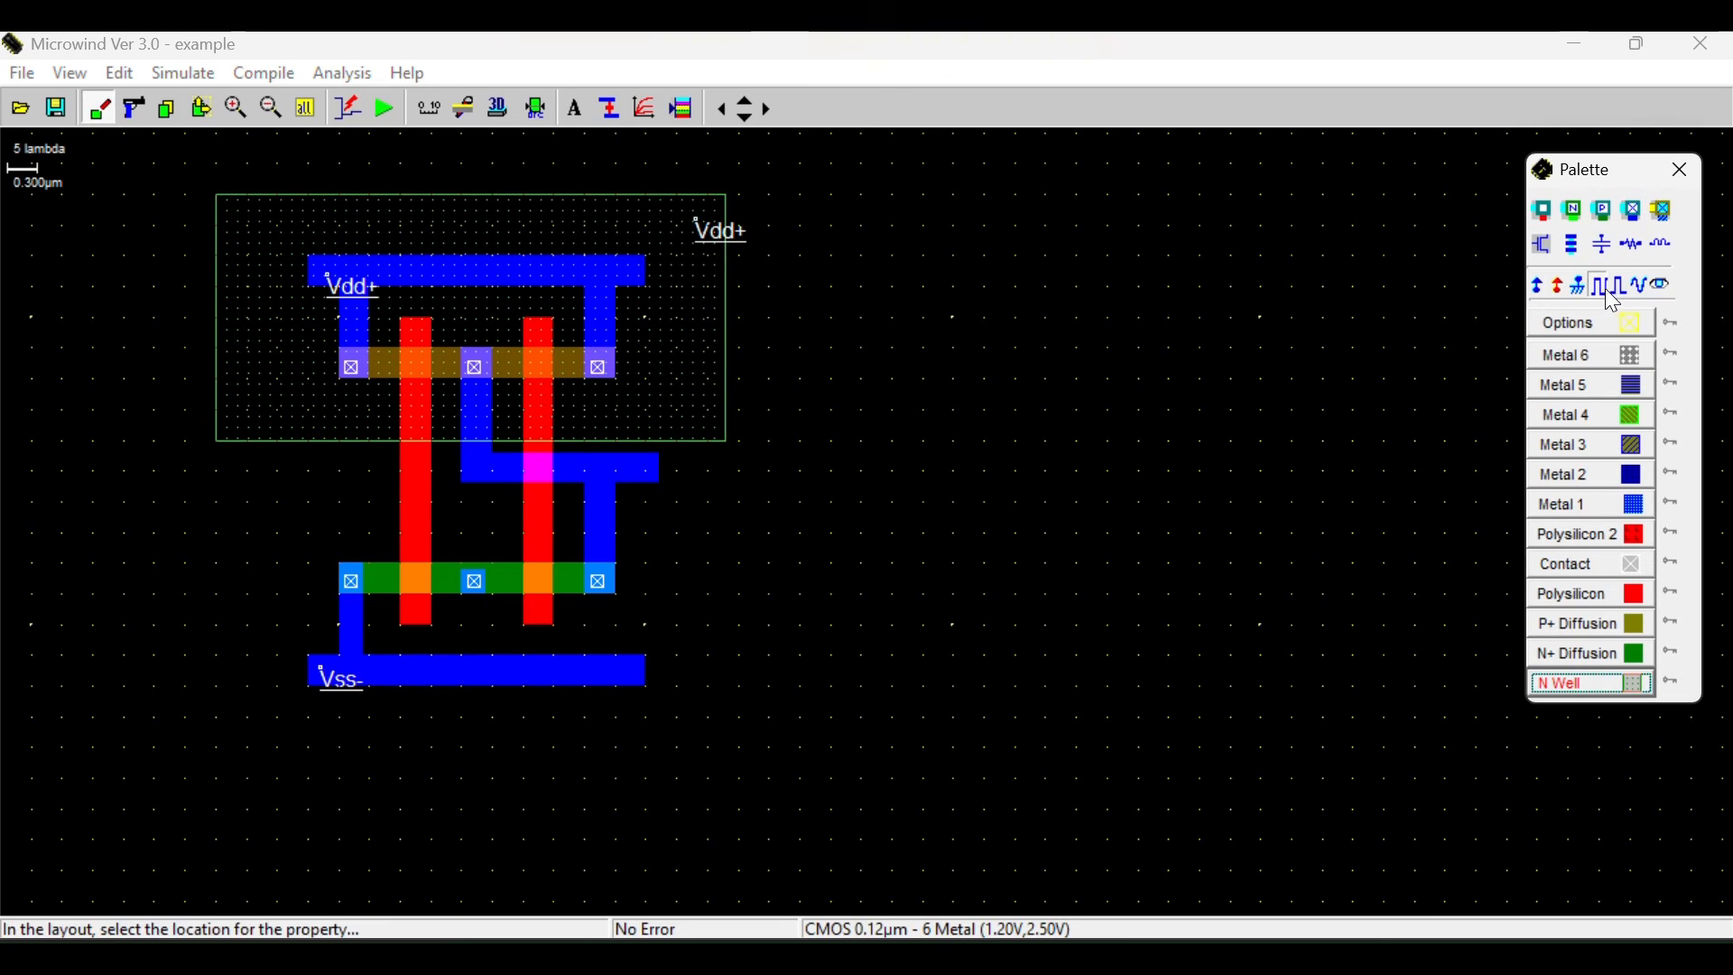
{"action": "left_click", "coordinate": [538, 494]}
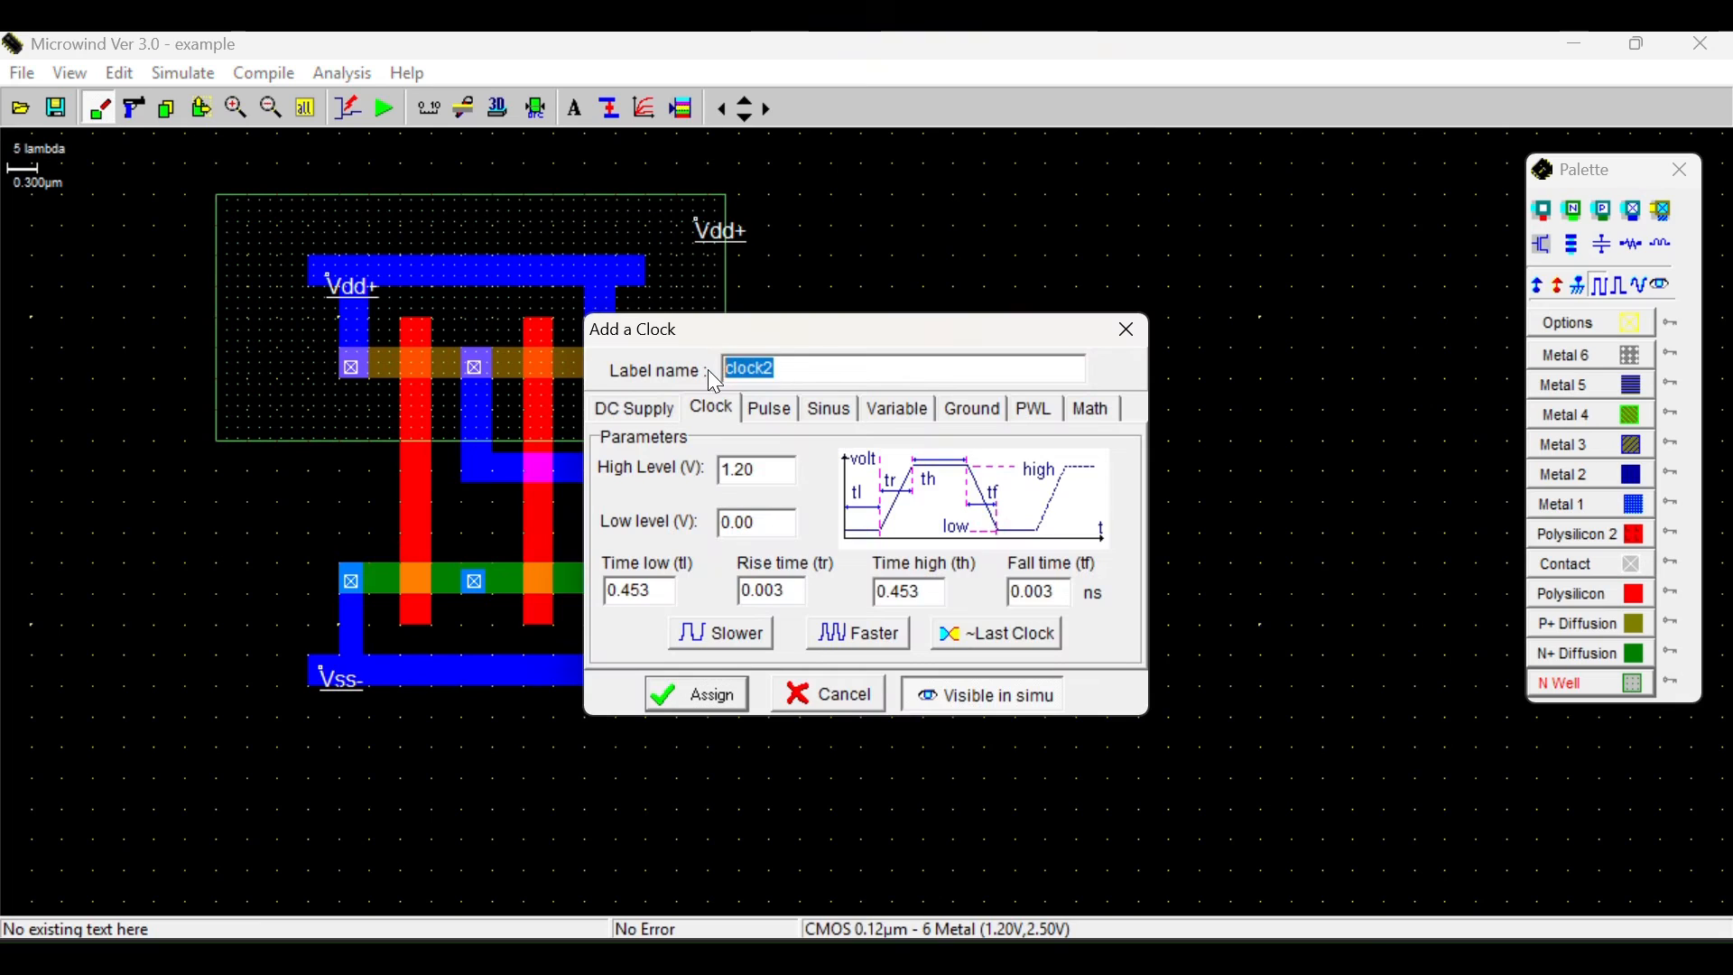
{"action": "type", "text": "A"}
{"action": "left_click", "coordinate": [715, 702]}
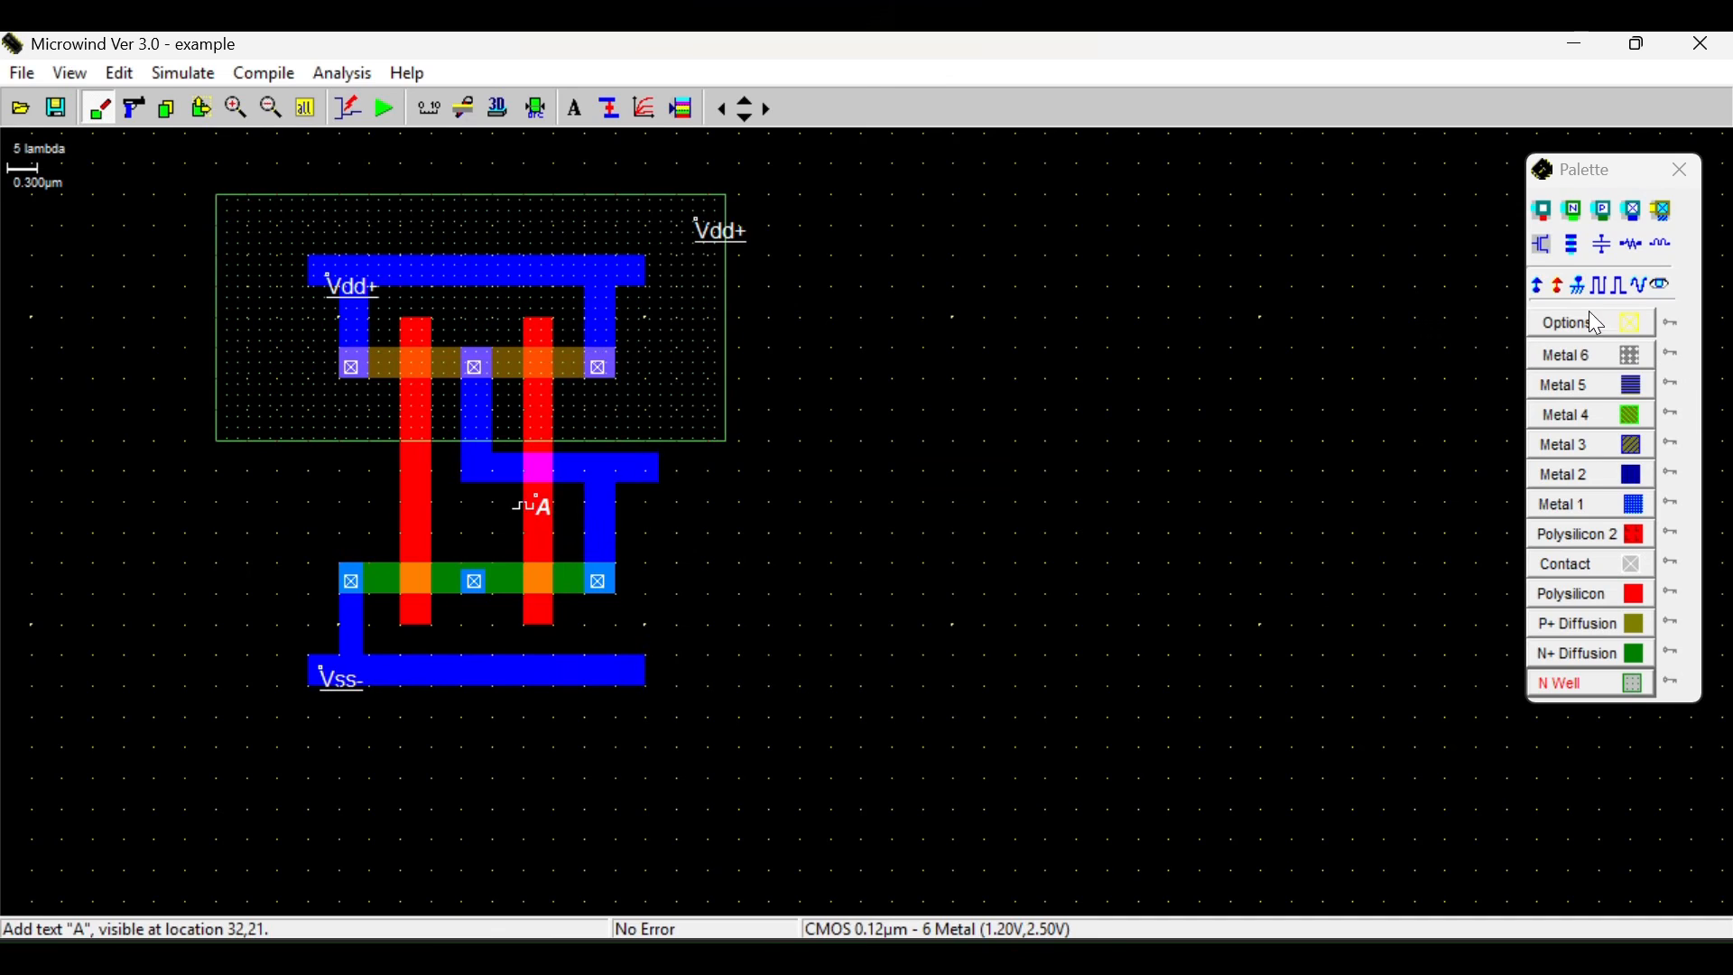
Assign a clock labelled B to the left polysilicon gate, keeping the default timing.
{"action": "left_click", "coordinate": [1604, 285]}
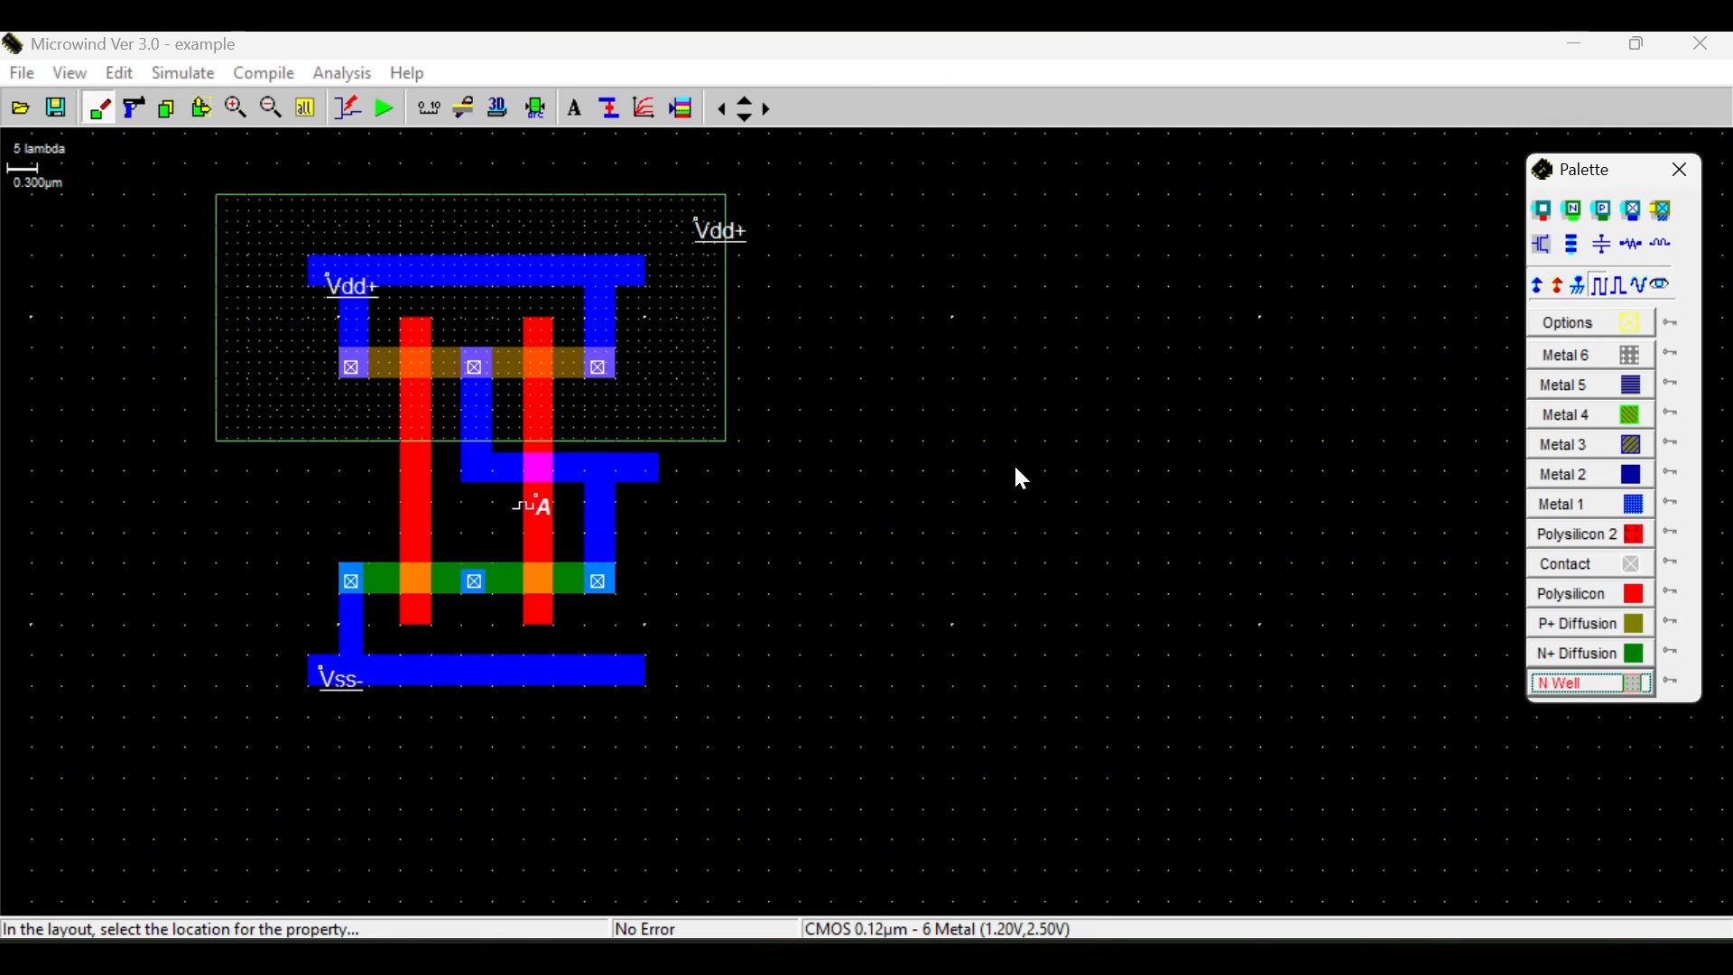
{"action": "left_click", "coordinate": [409, 462]}
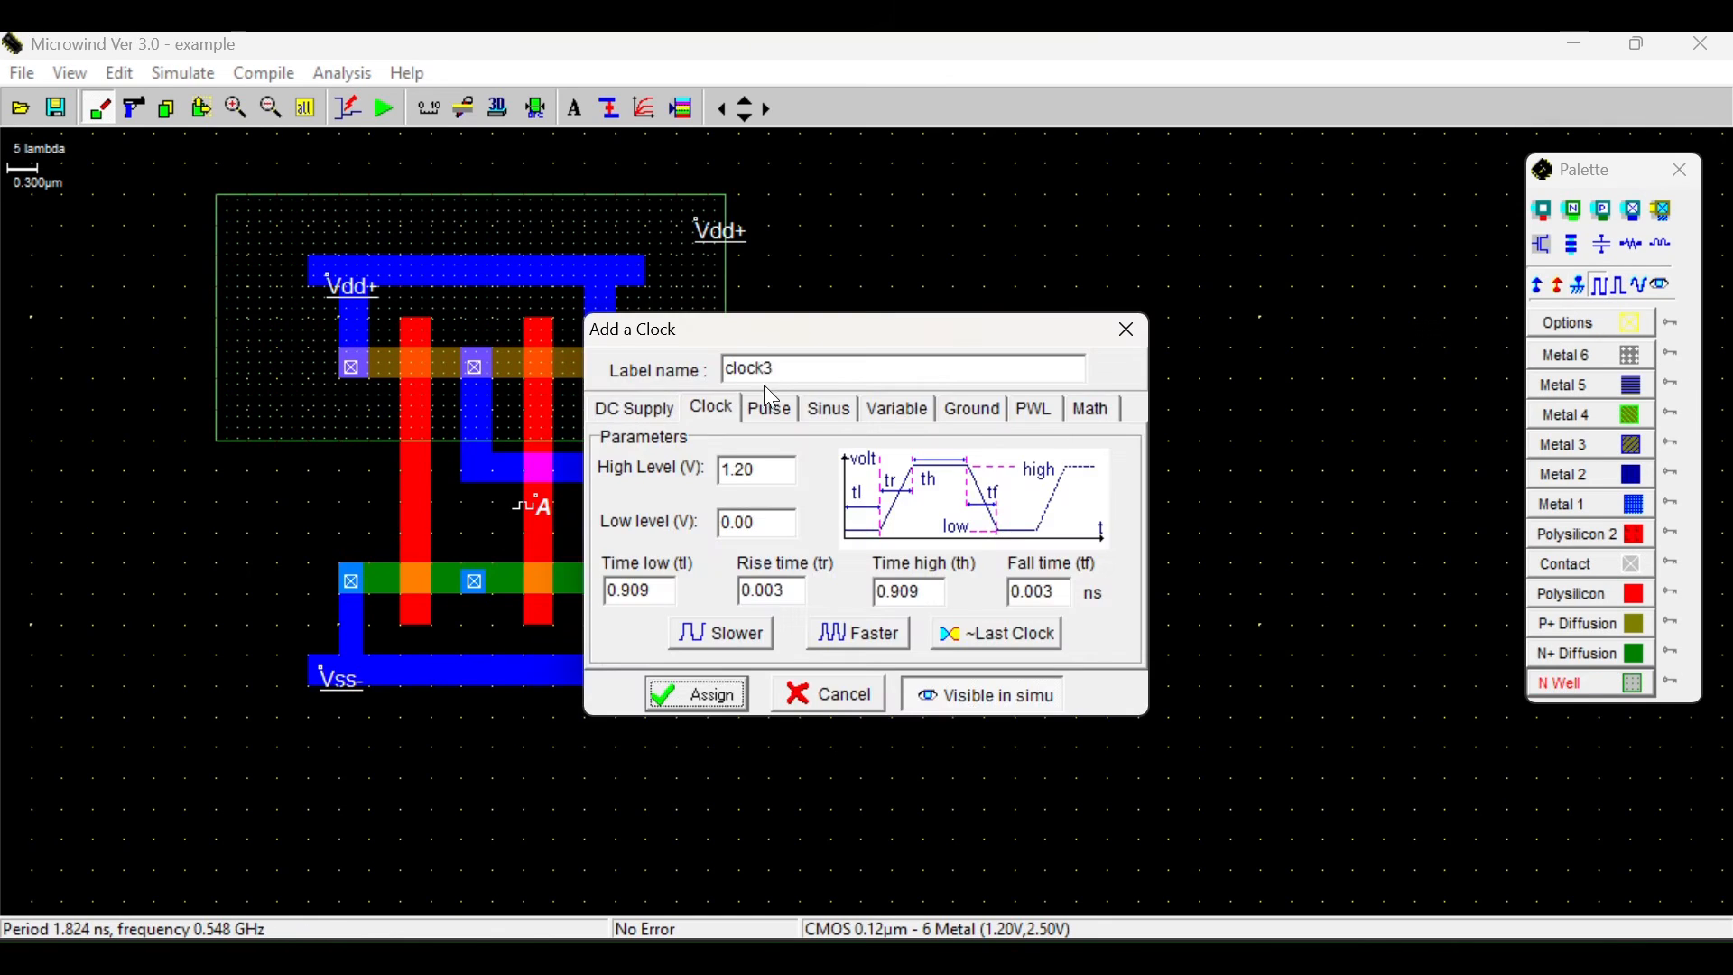
{"action": "left_click_drag", "start_coordinate": [777, 370], "coordinate": [713, 373]}
{"action": "type", "text": "B"}
{"action": "left_click", "coordinate": [709, 695]}
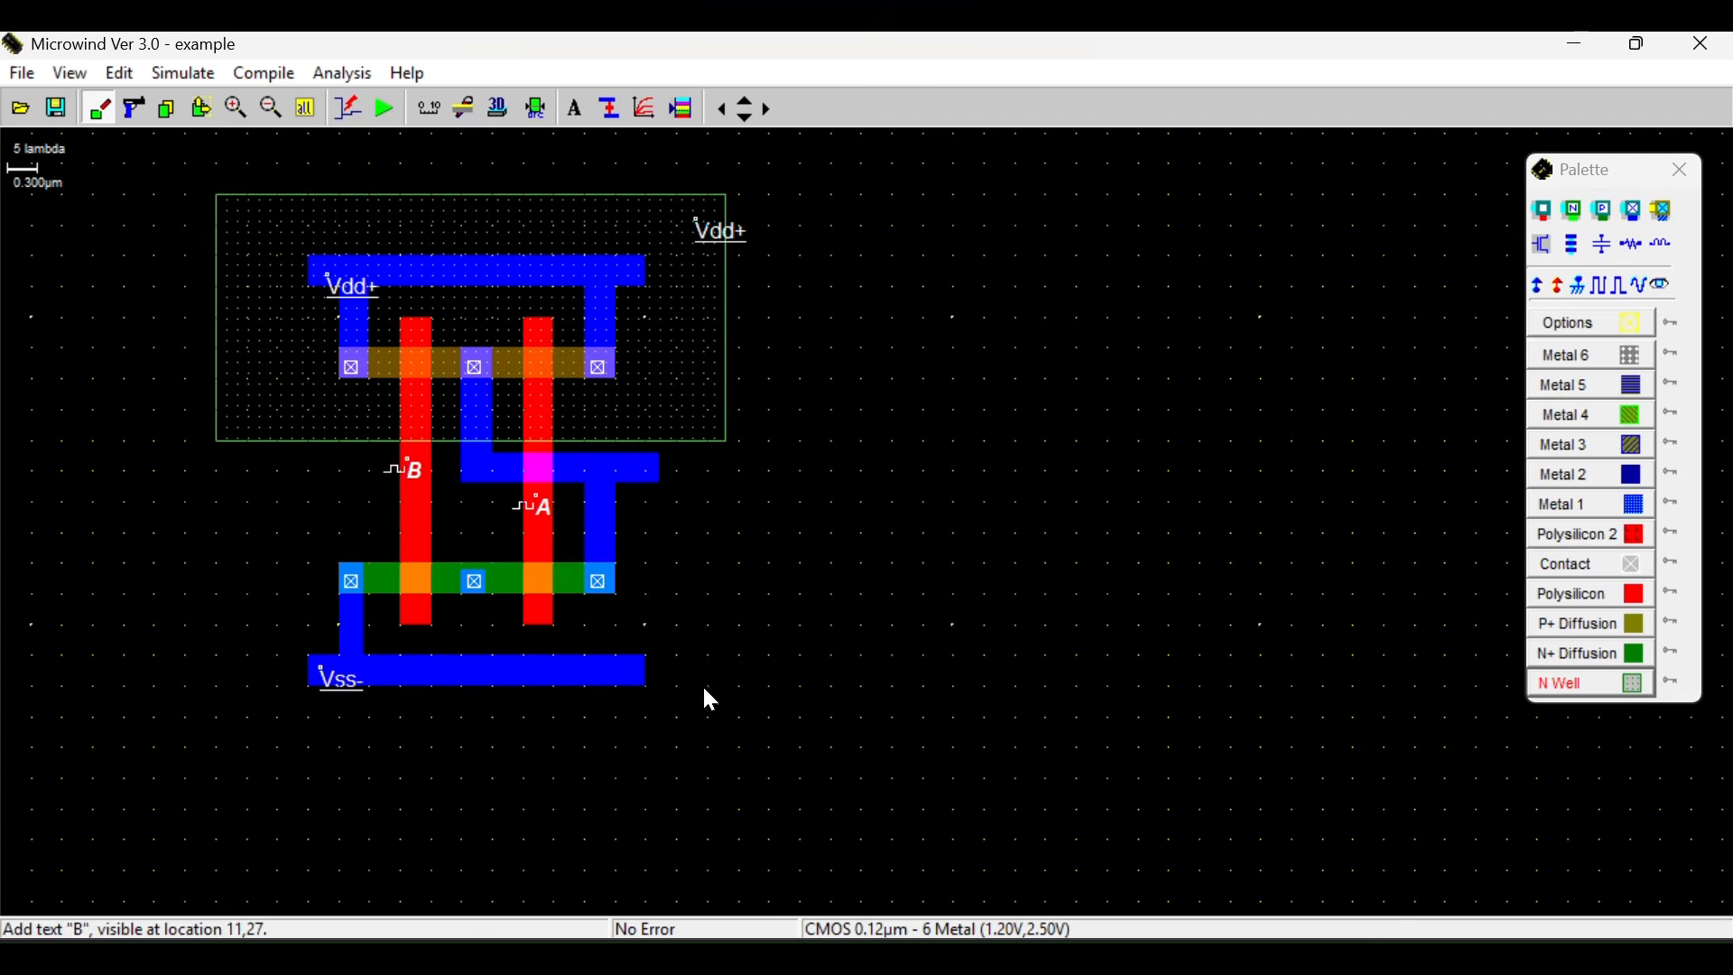
Add a visible simulation node labelled Vout at the right end of the Metal 1 output strip.
{"action": "left_click", "coordinate": [1663, 285]}
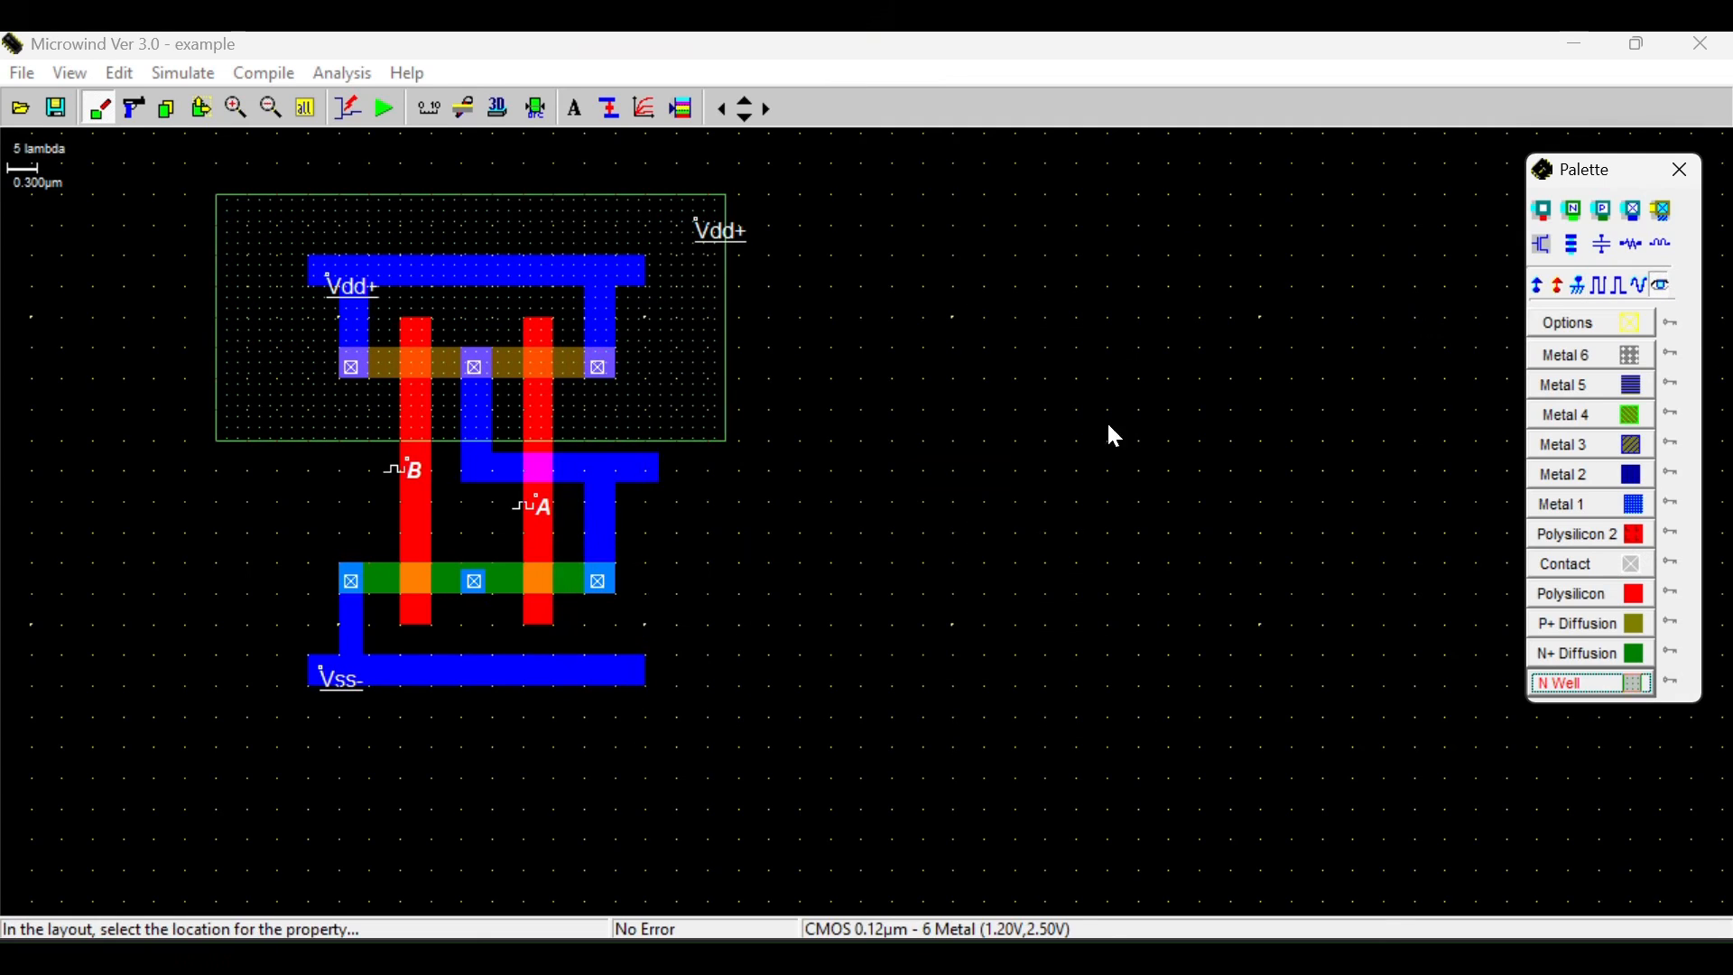
{"action": "left_click", "coordinate": [646, 465]}
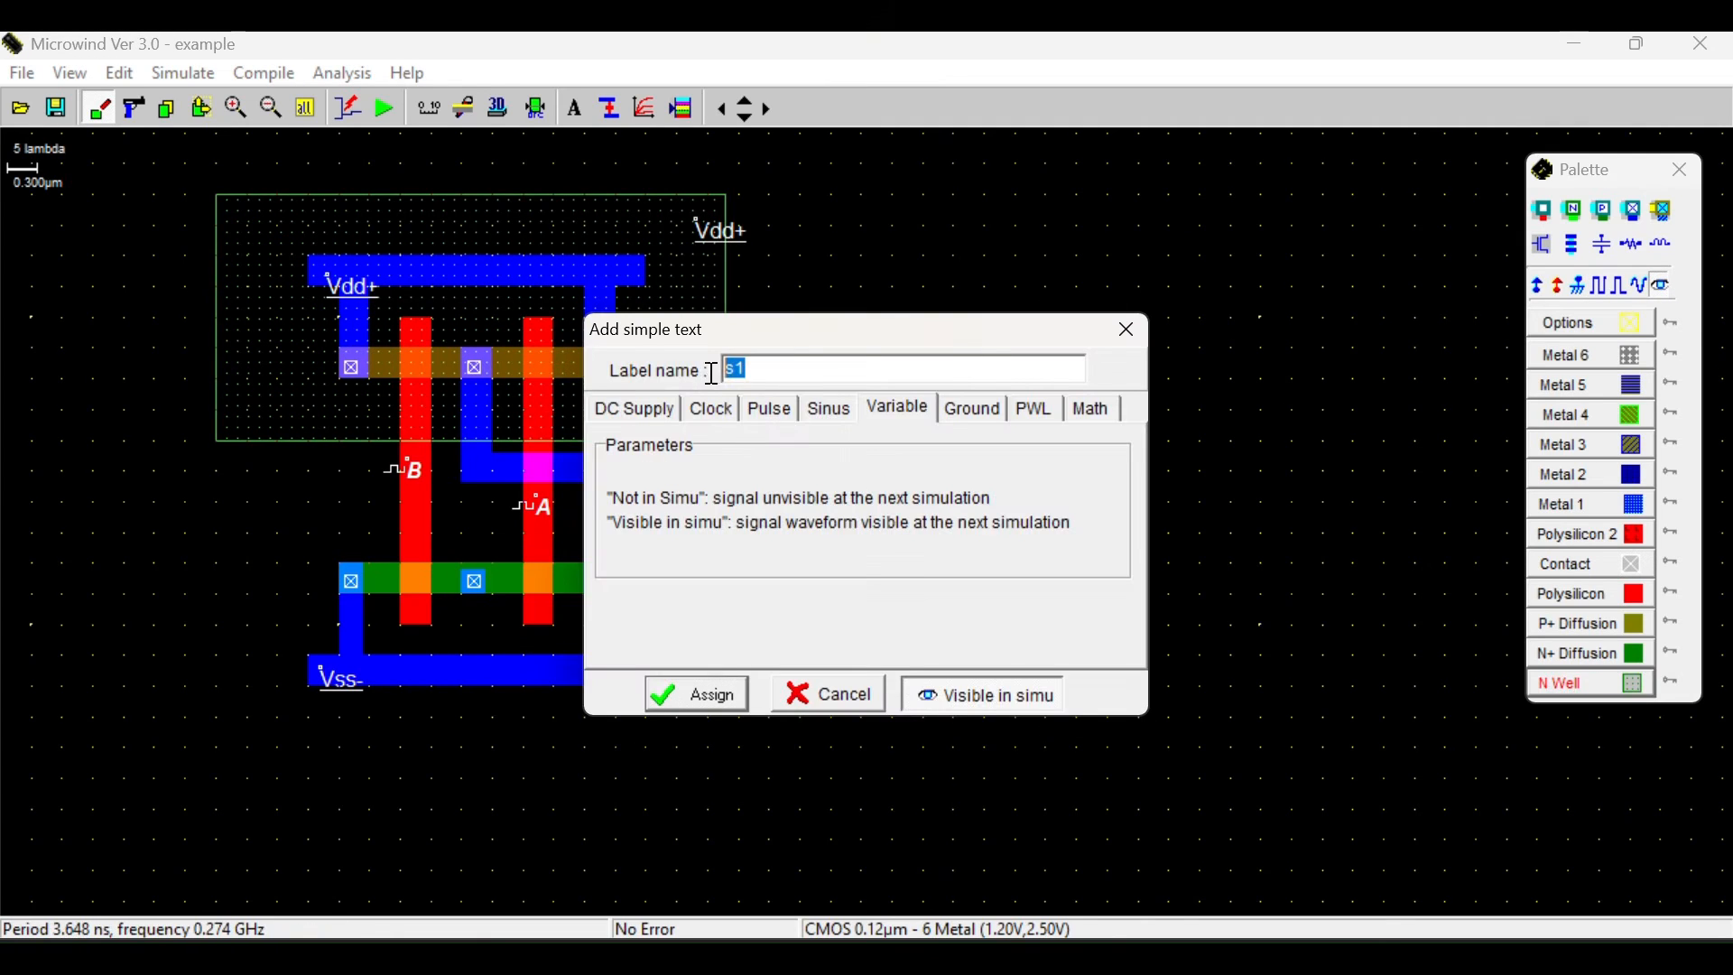
{"action": "type", "text": "Vout"}
{"action": "left_click", "coordinate": [700, 691]}
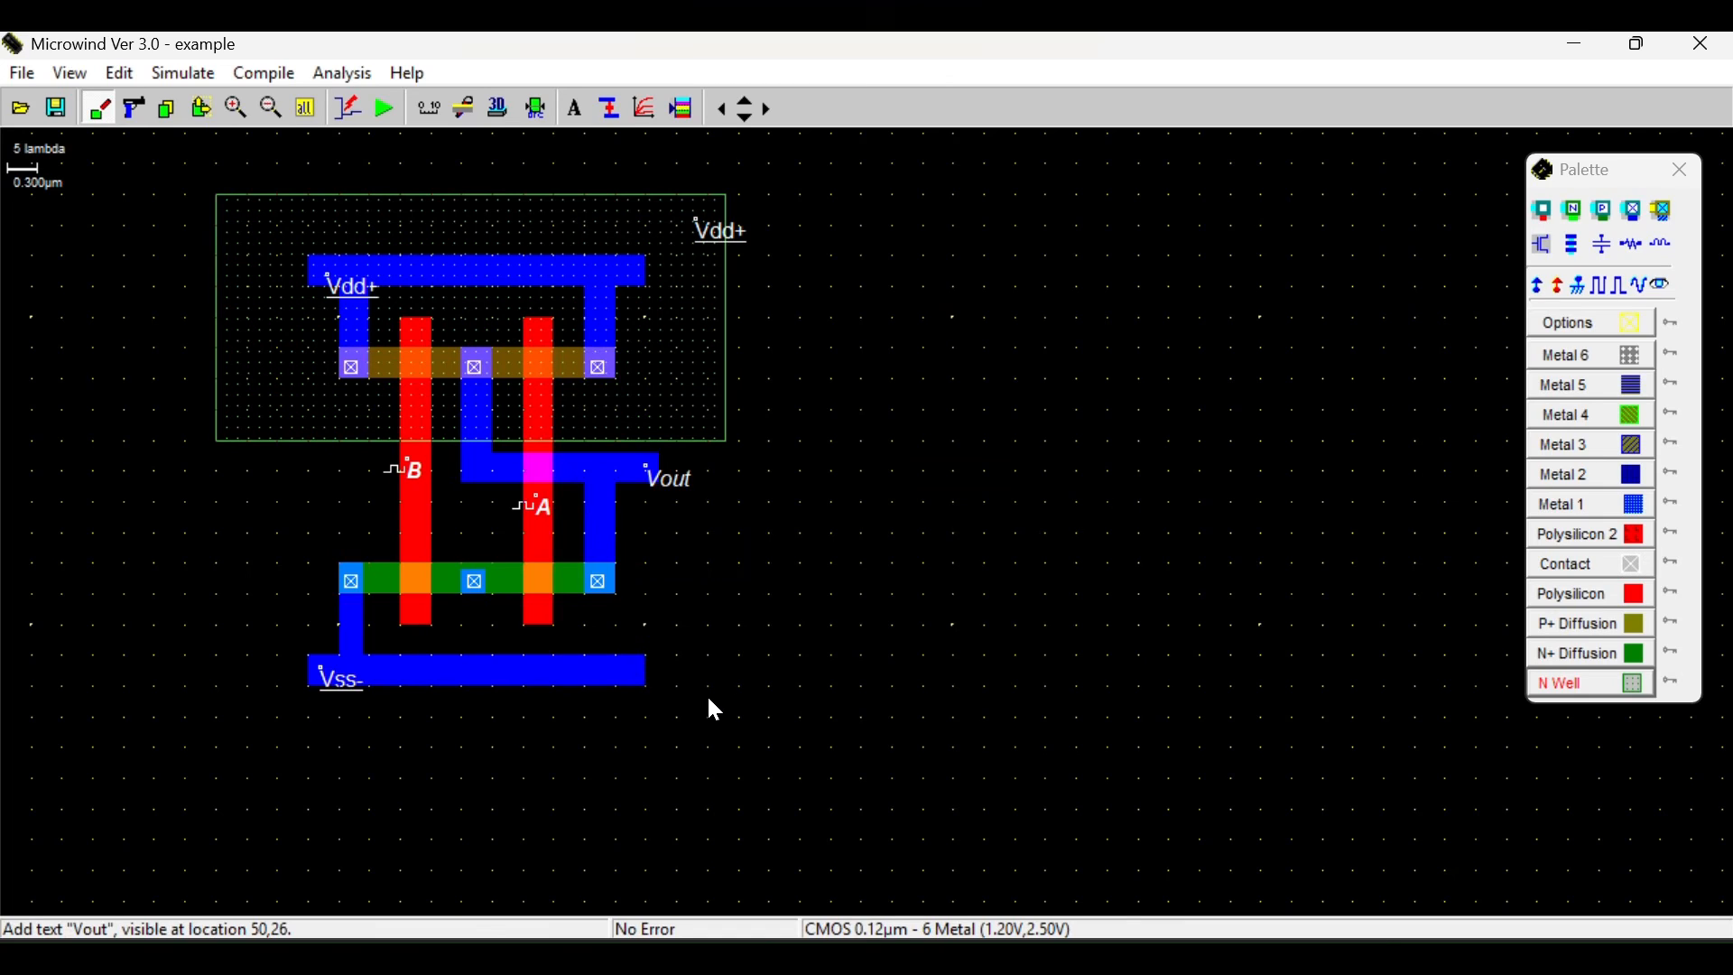
Run the analog simulation of the layout, set the time scale to 10 ns and restart the waveforms.
{"action": "left_click", "coordinate": [382, 115]}
{"action": "left_click", "coordinate": [384, 110]}
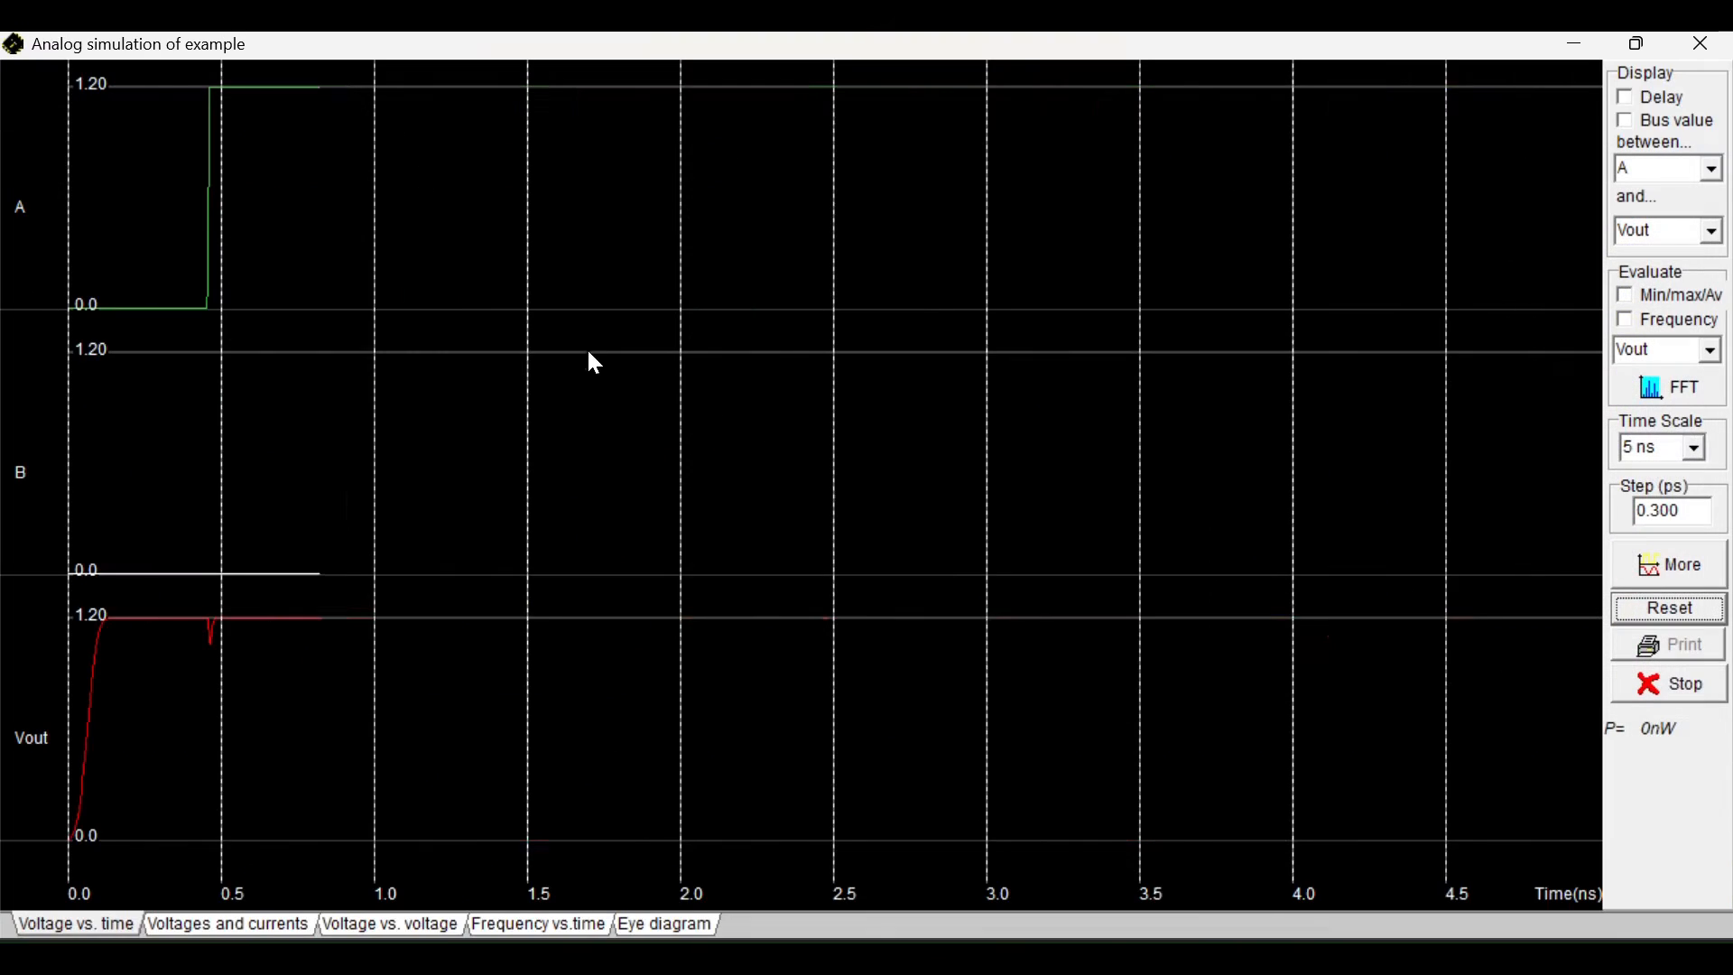
{"action": "left_click", "coordinate": [1694, 450]}
{"action": "left_click", "coordinate": [1668, 516]}
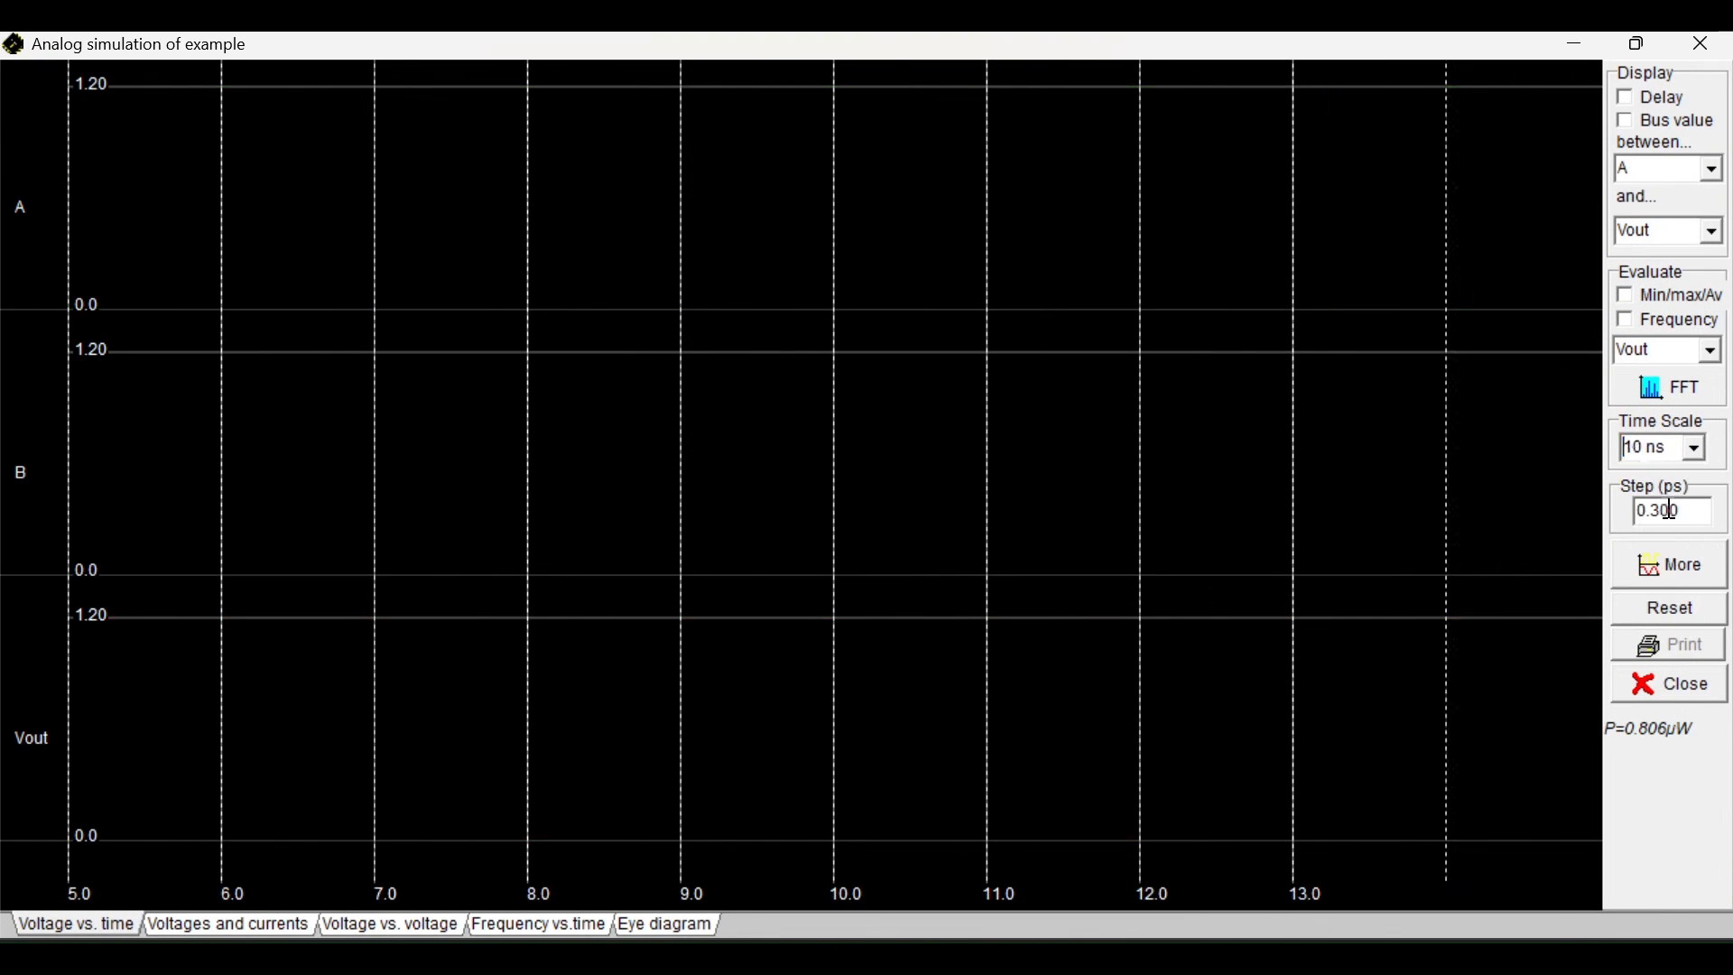
{"action": "left_click", "coordinate": [1667, 602]}
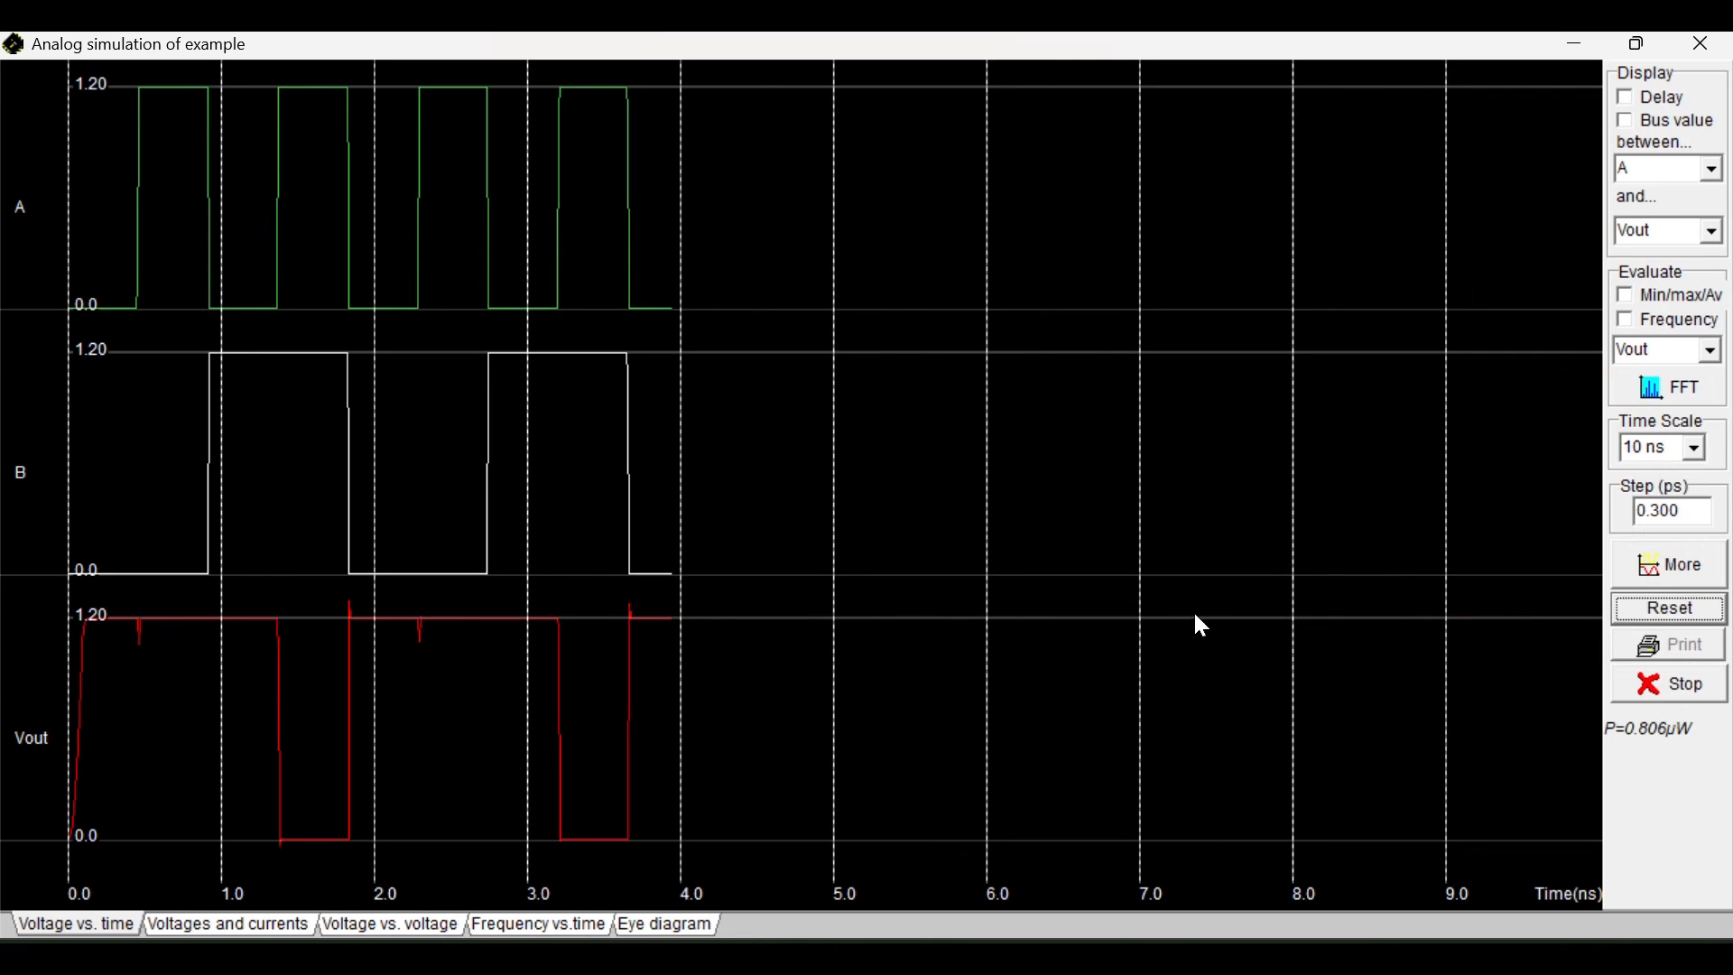